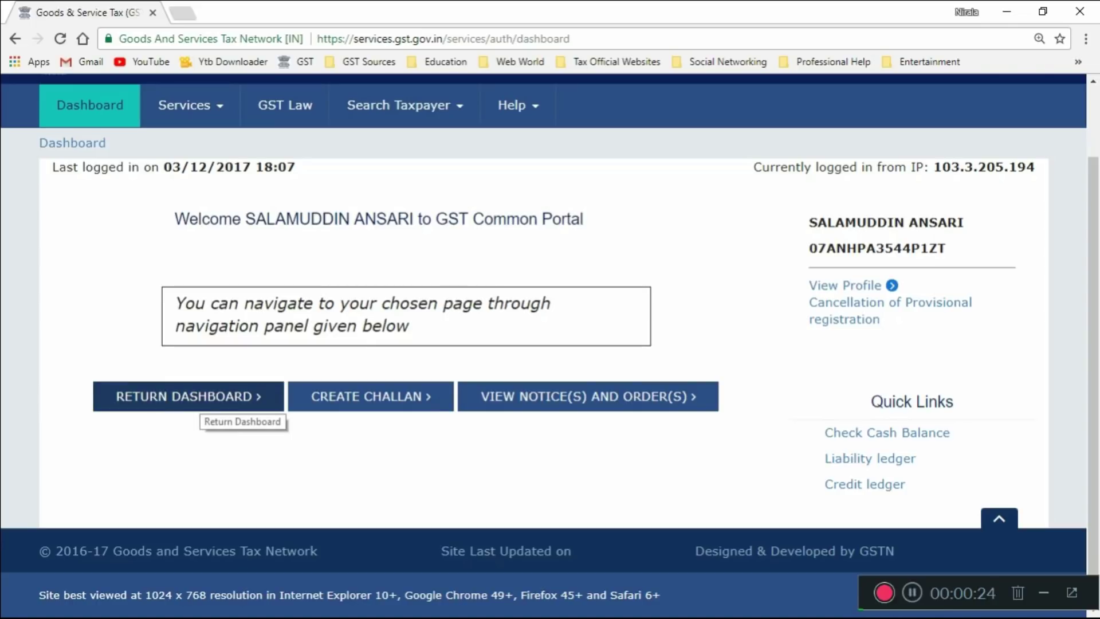
# Search the Return Dashboard for October 2017-18 returns and scroll down to the GSTR3B tile.
pyautogui.click(232, 401)
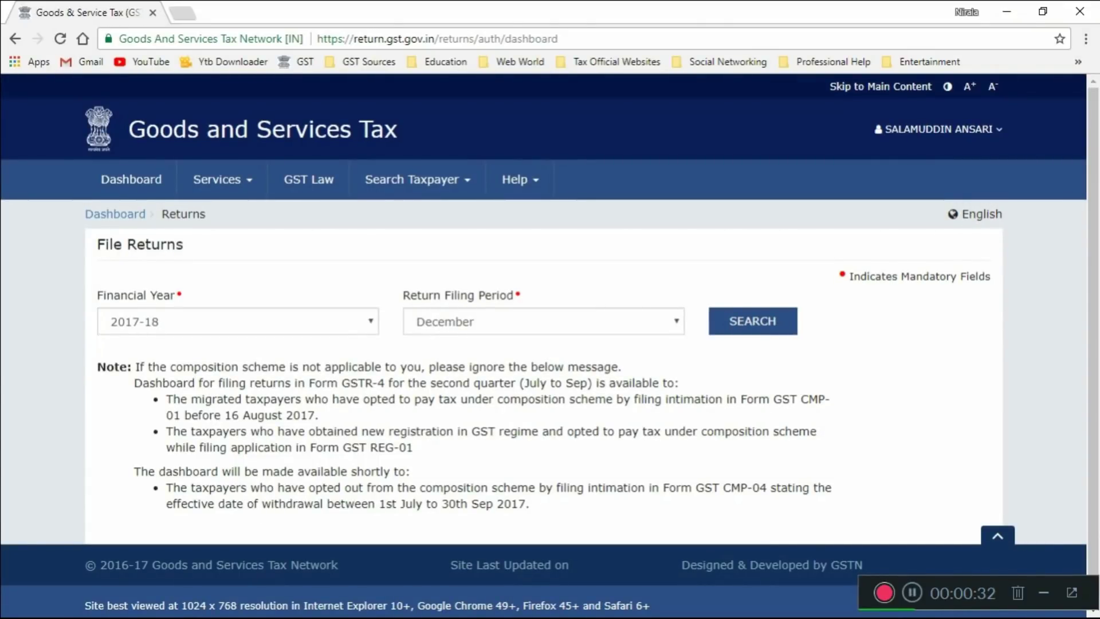
pyautogui.click(543, 322)
pyautogui.click(543, 387)
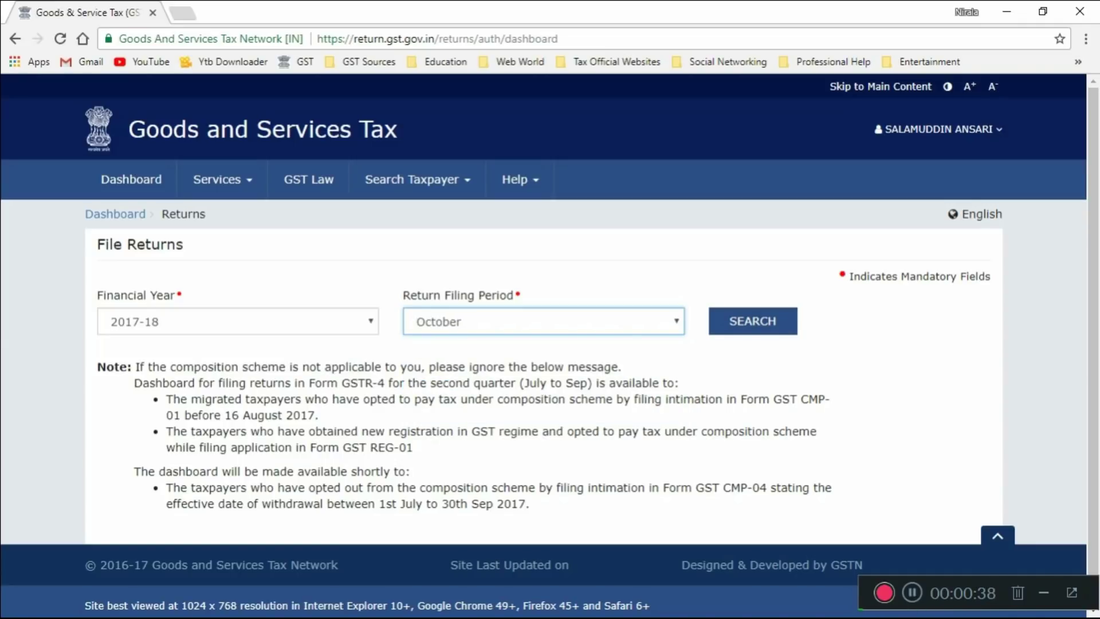
pyautogui.click(753, 321)
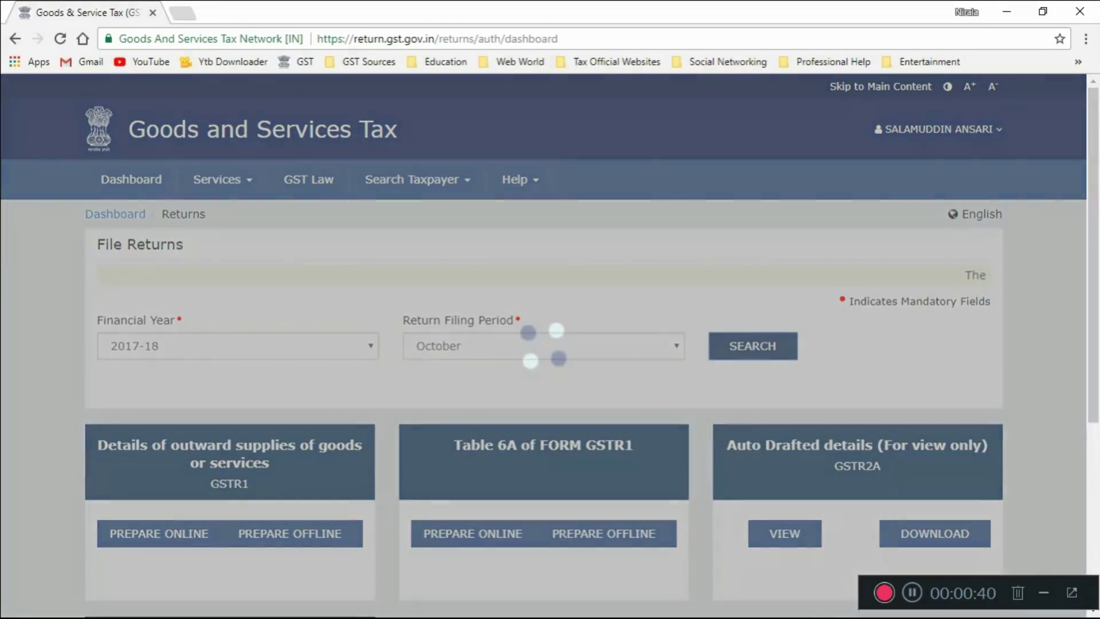
pyautogui.scroll(-5, 550, 343)
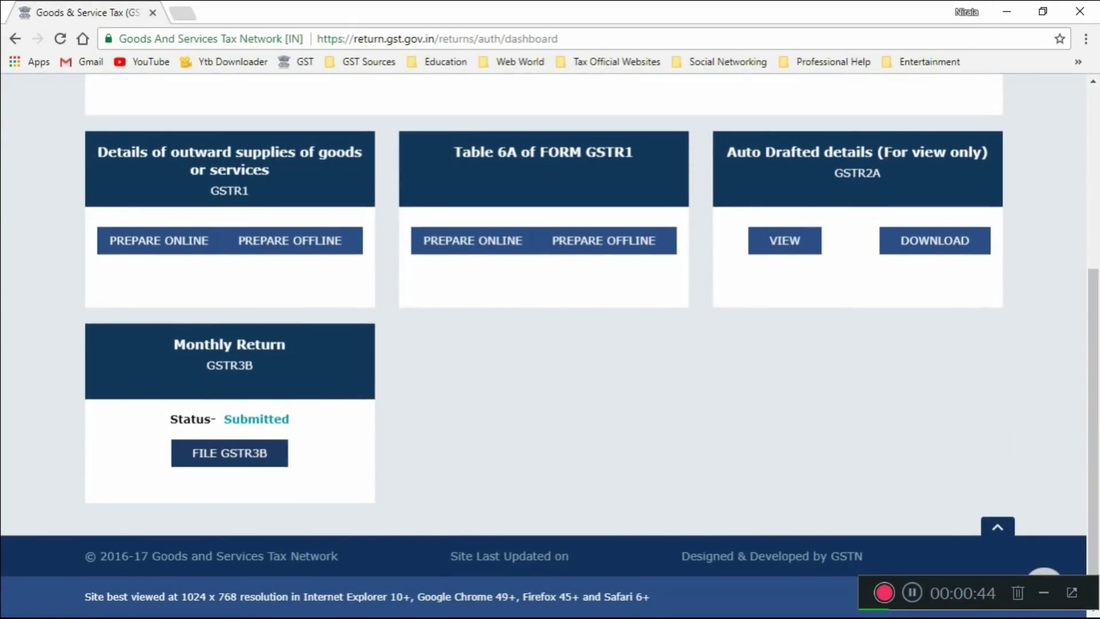
# Open the October GSTR-3B, tick the declaration, pick the account holder as signatory, and file with DSC.
pyautogui.click(229, 453)
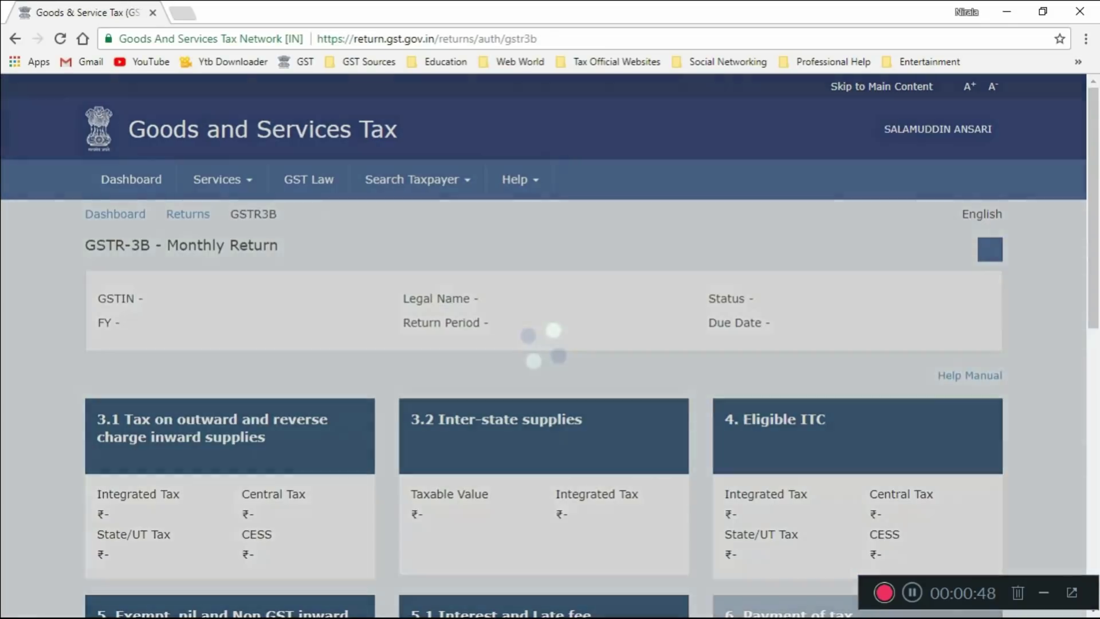
pyautogui.scroll(-8, 544, 346)
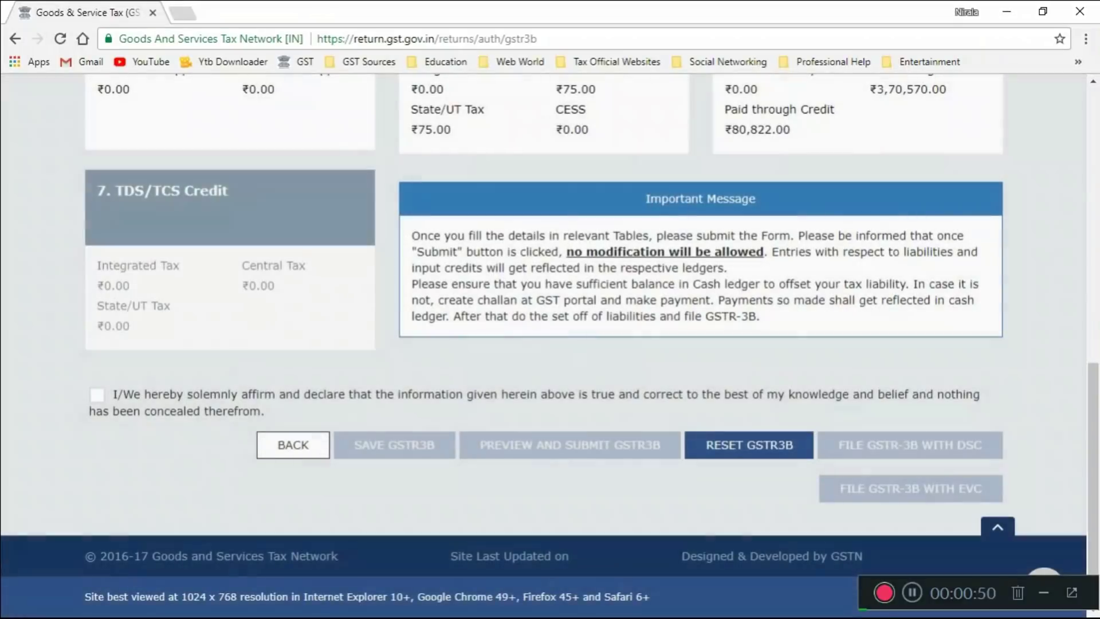
pyautogui.click(97, 395)
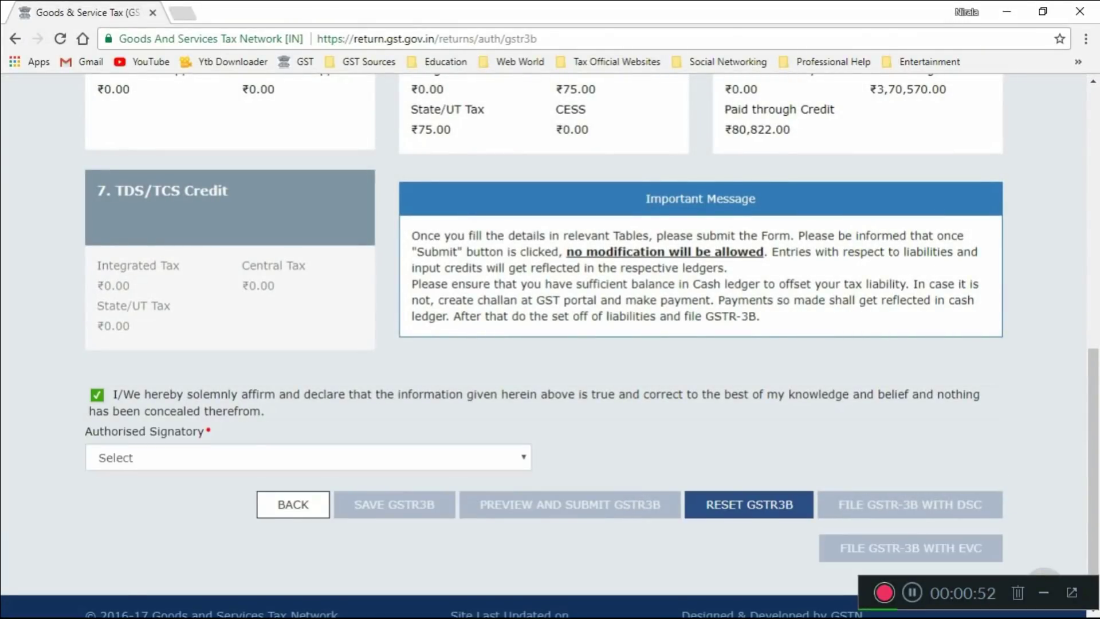
pyautogui.scroll(-2, 544, 346)
pyautogui.click(308, 398)
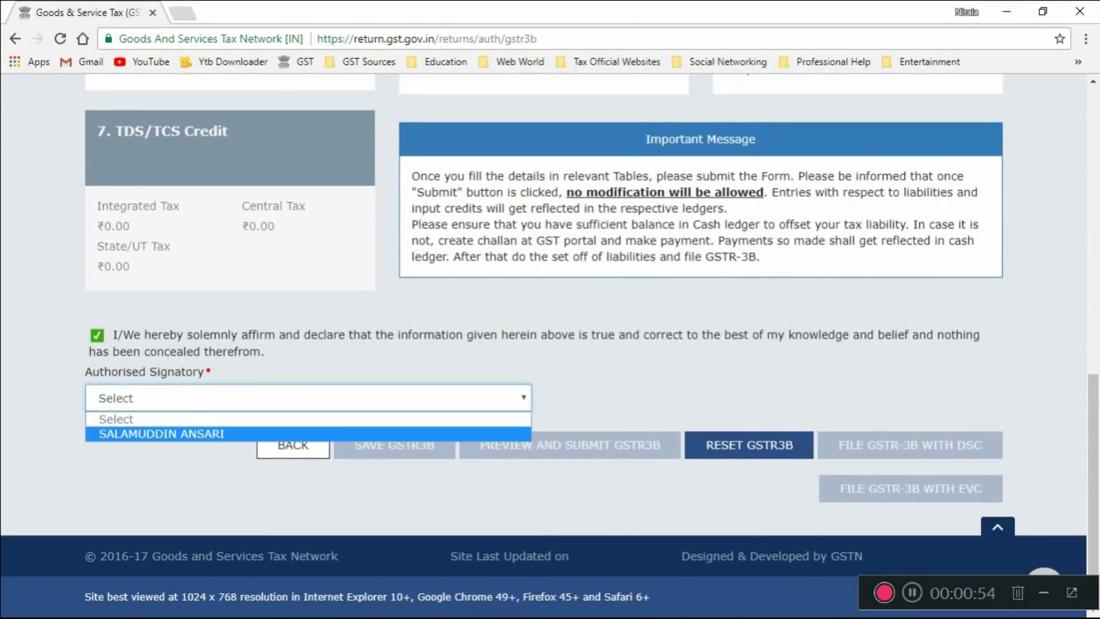
pyautogui.click(308, 434)
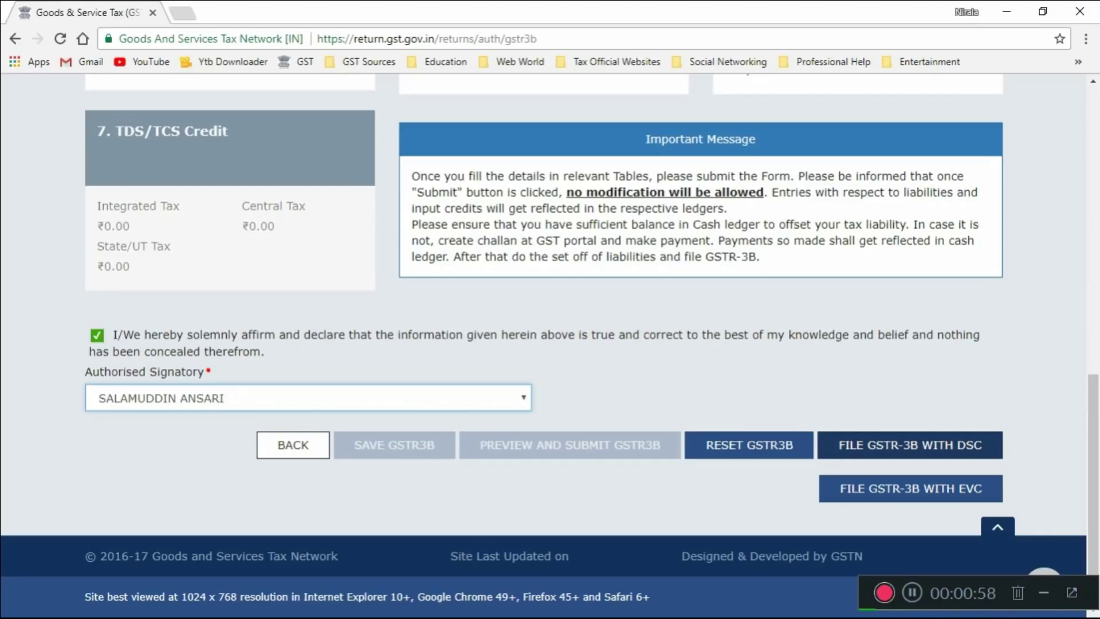
pyautogui.click(910, 445)
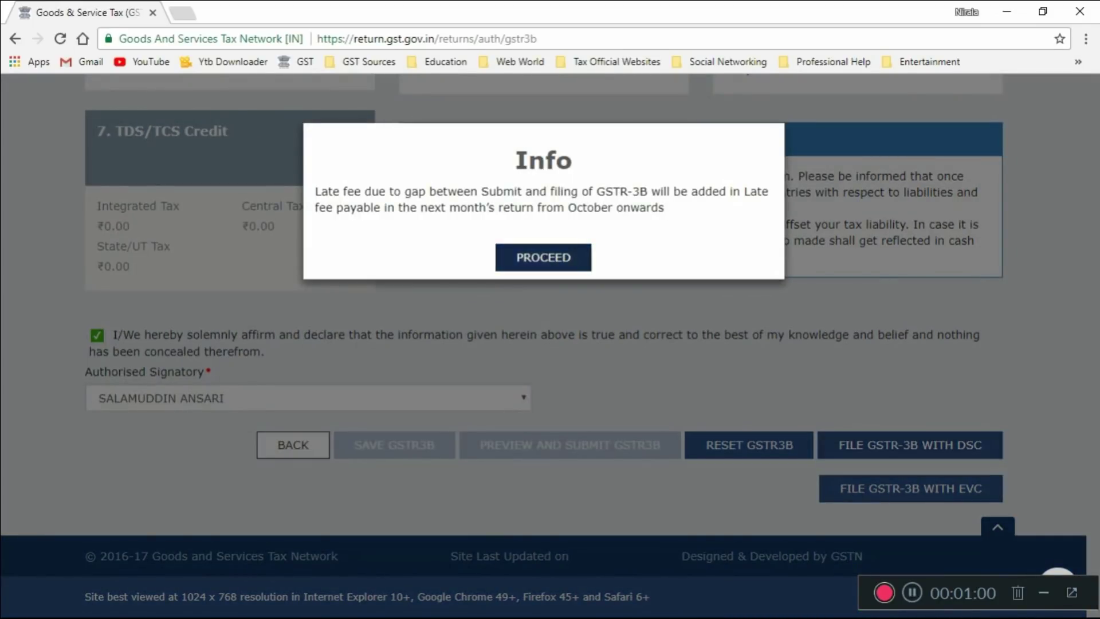
# Proceed past the late-fee Info and Warning dialogs, then select the emSigner 'Failed to establish connection' error.
pyautogui.click(543, 258)
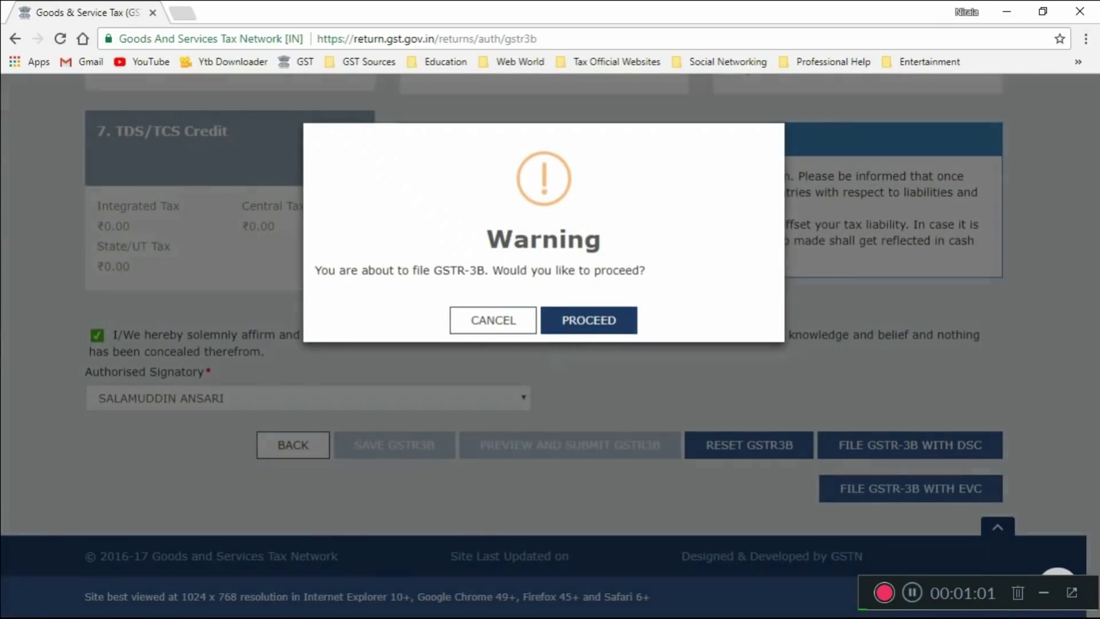
pyautogui.click(589, 320)
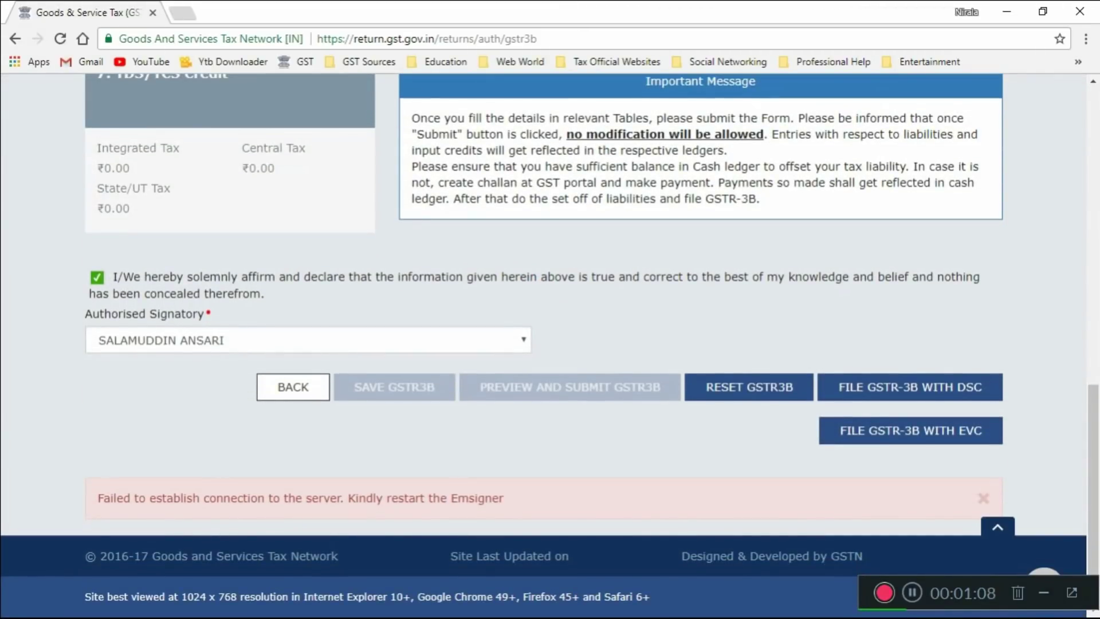
pyautogui.moveTo(98, 498); pyautogui.dragTo(505, 498)
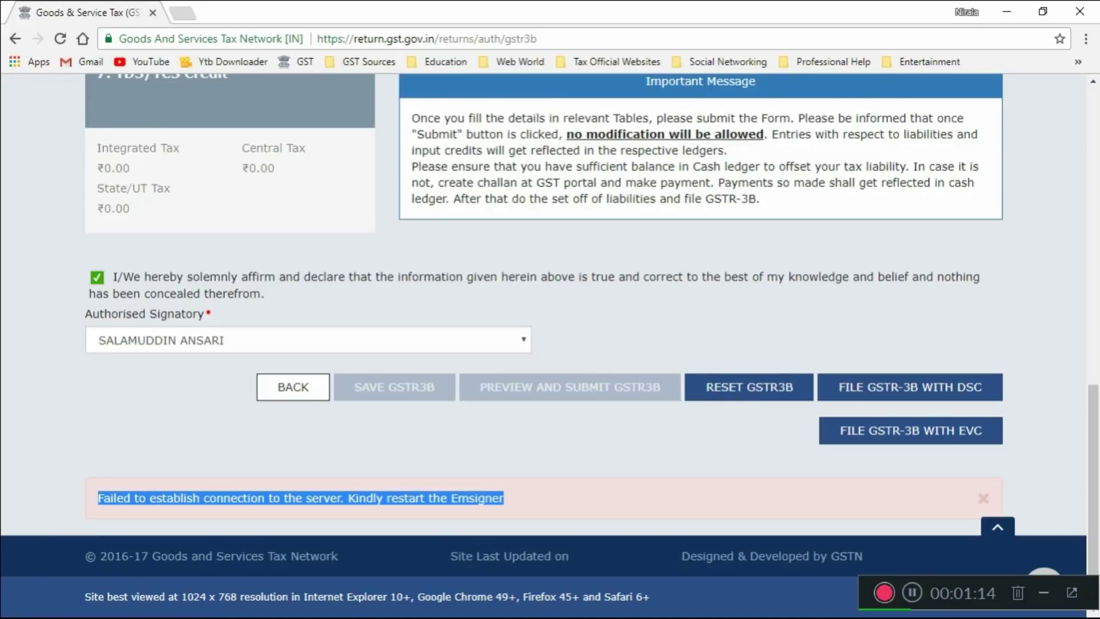
pyautogui.click(534, 498)
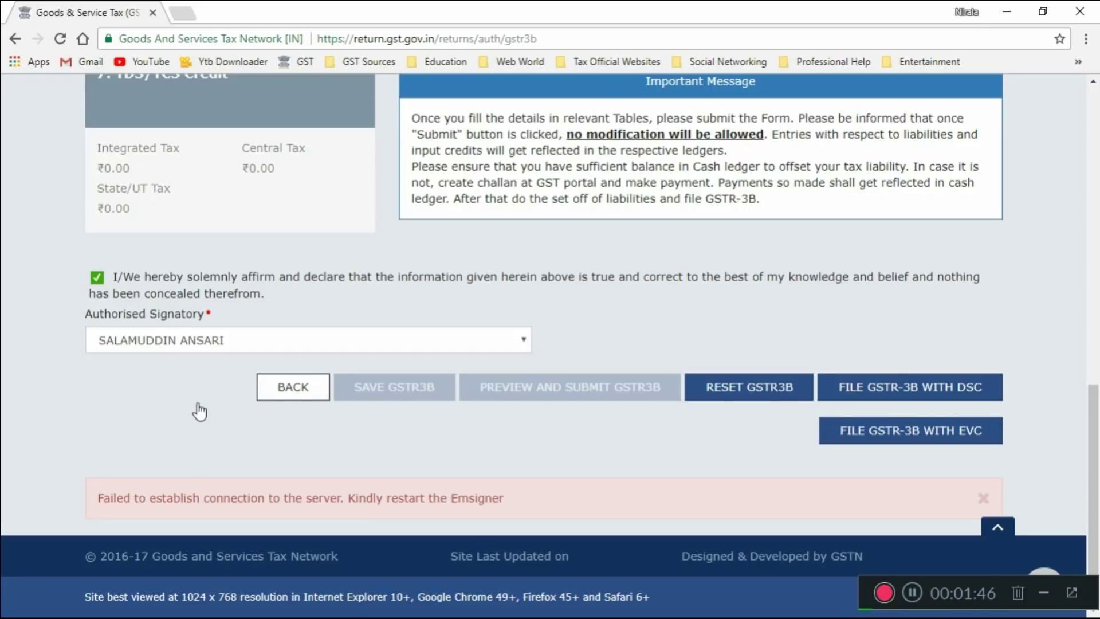
pyautogui.scroll(15, 200, 411)
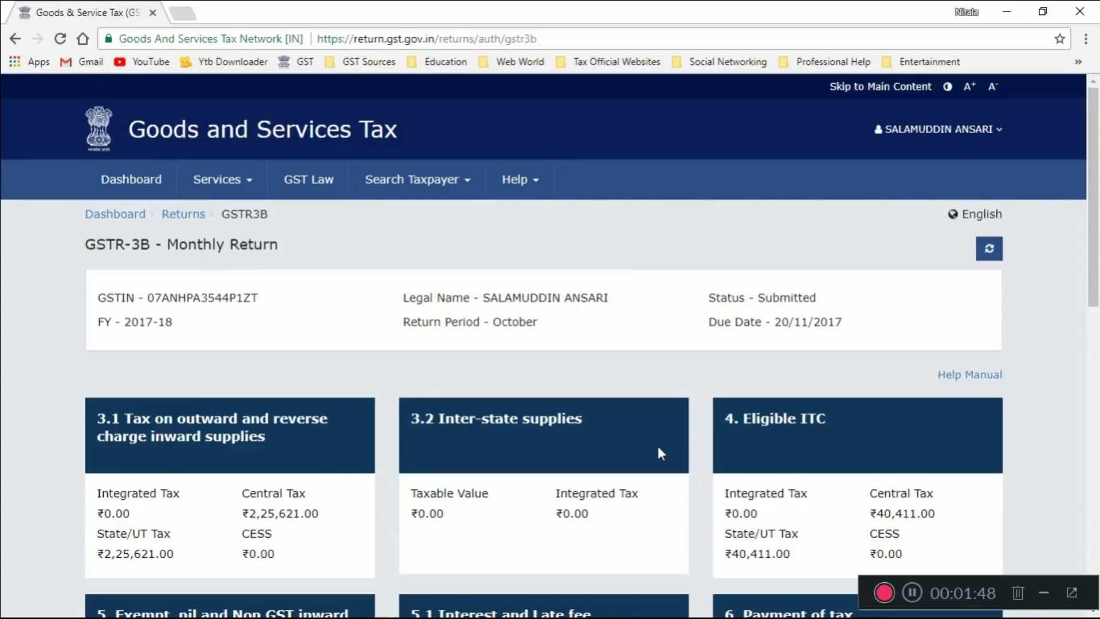
# Log out of the GST Portal from the account menu.
pyautogui.click(938, 129)
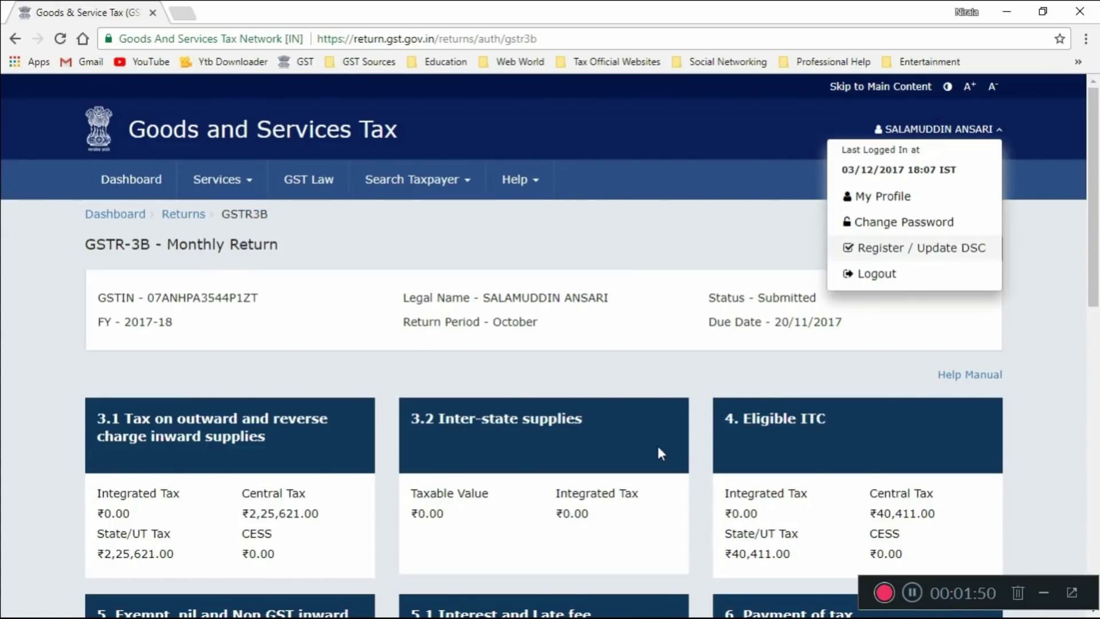
pyautogui.click(876, 273)
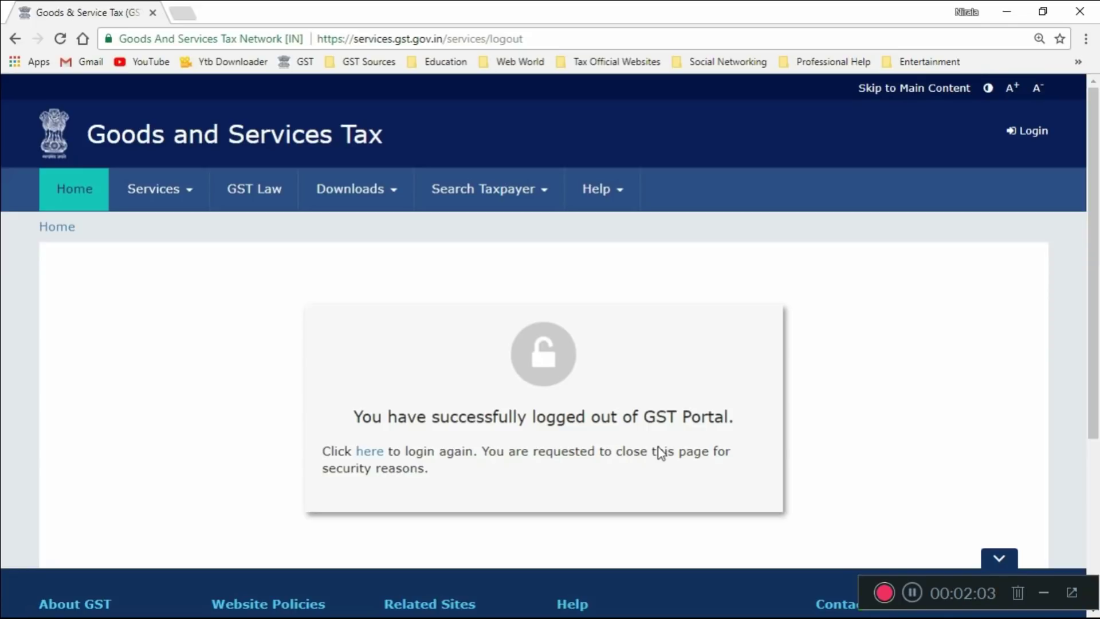
# Search Start for 'em' and 'java', then return to the emSigner window reporting port 1585.
pyautogui.press('super')
pyautogui.write('em')
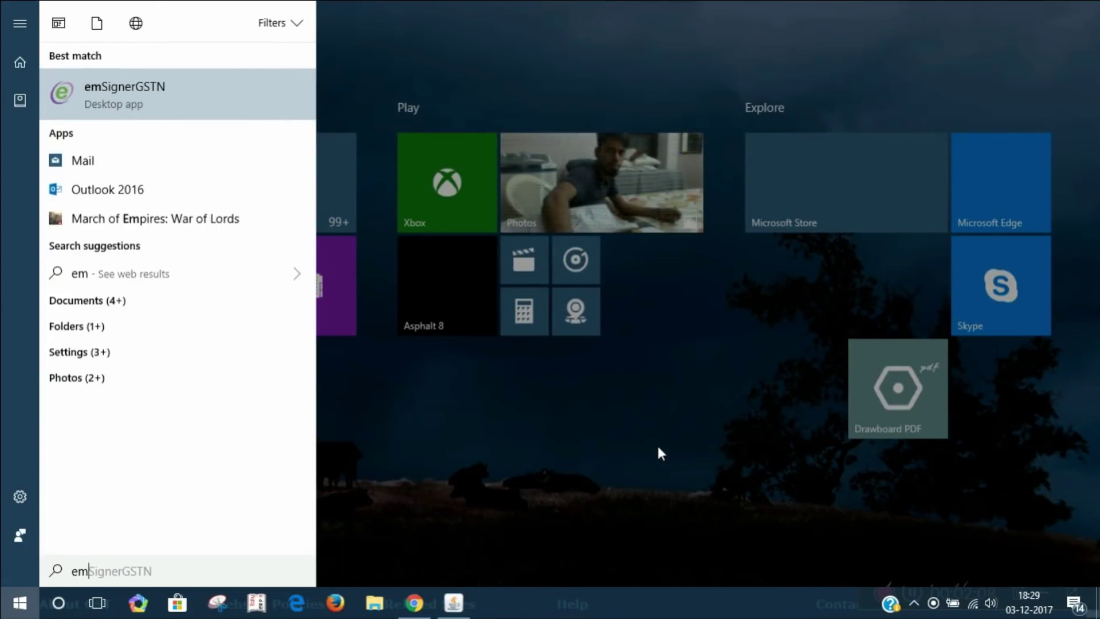
pyautogui.press('Escape')
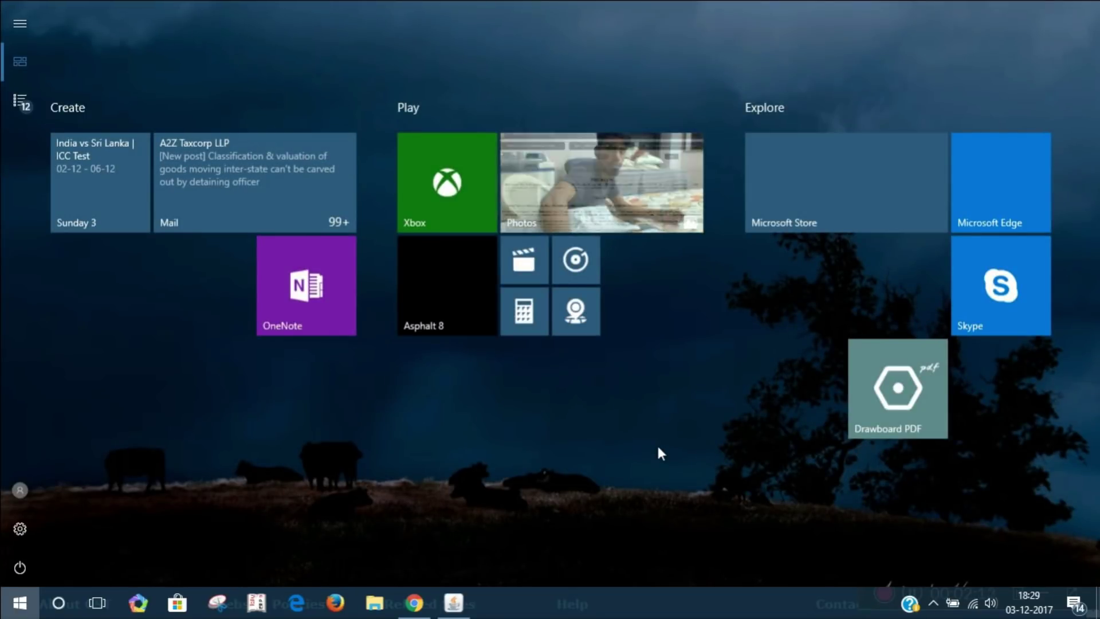
pyautogui.write('java')
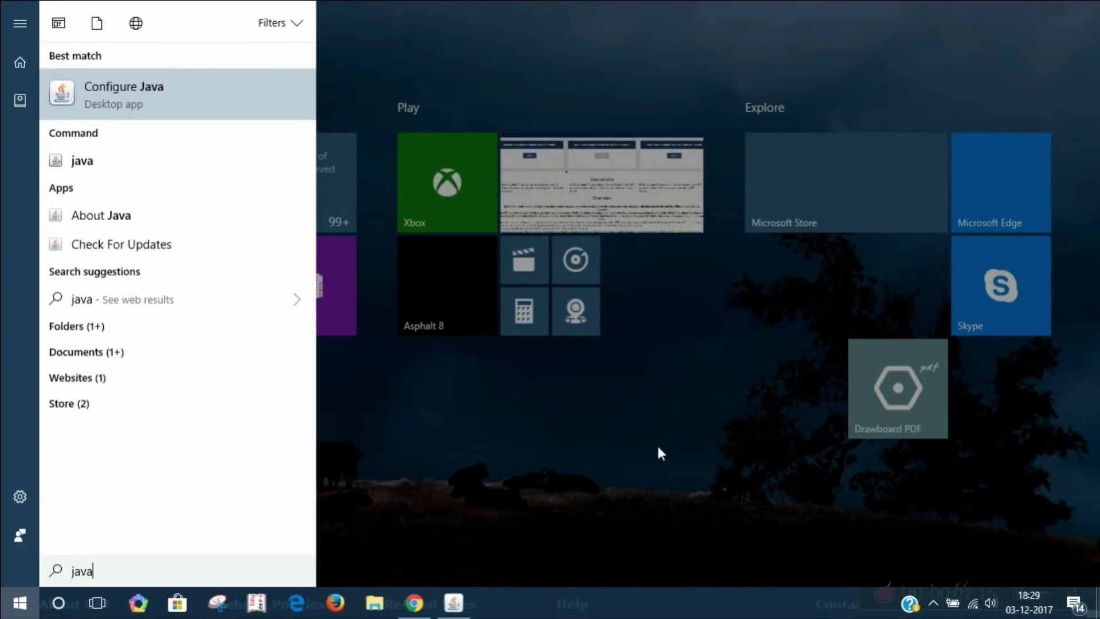
pyautogui.press('Escape')
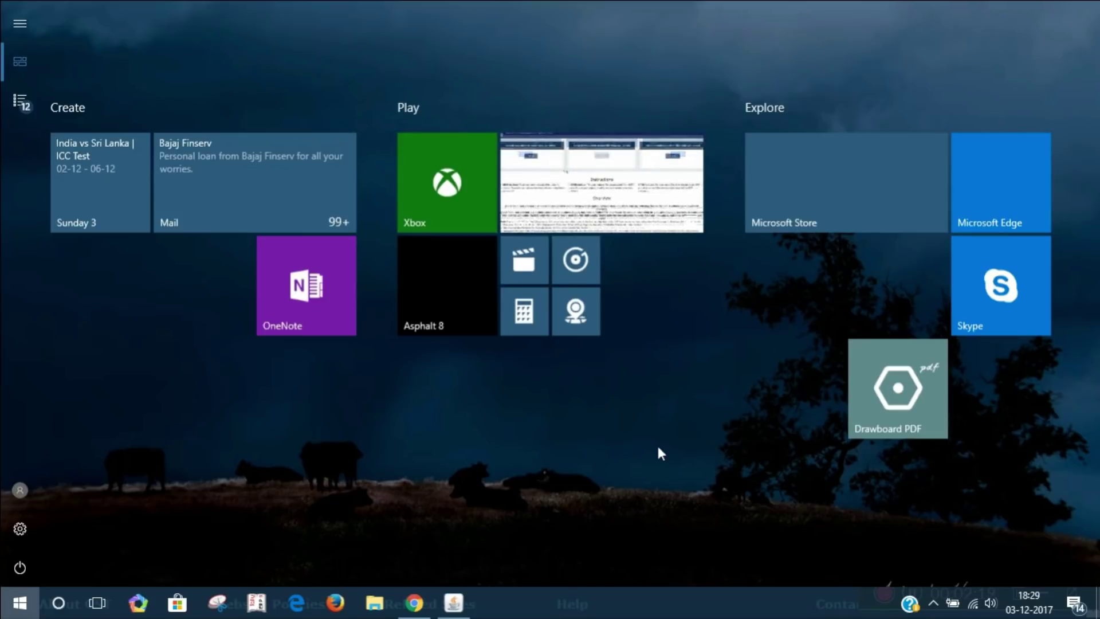
pyautogui.moveTo(454, 602)
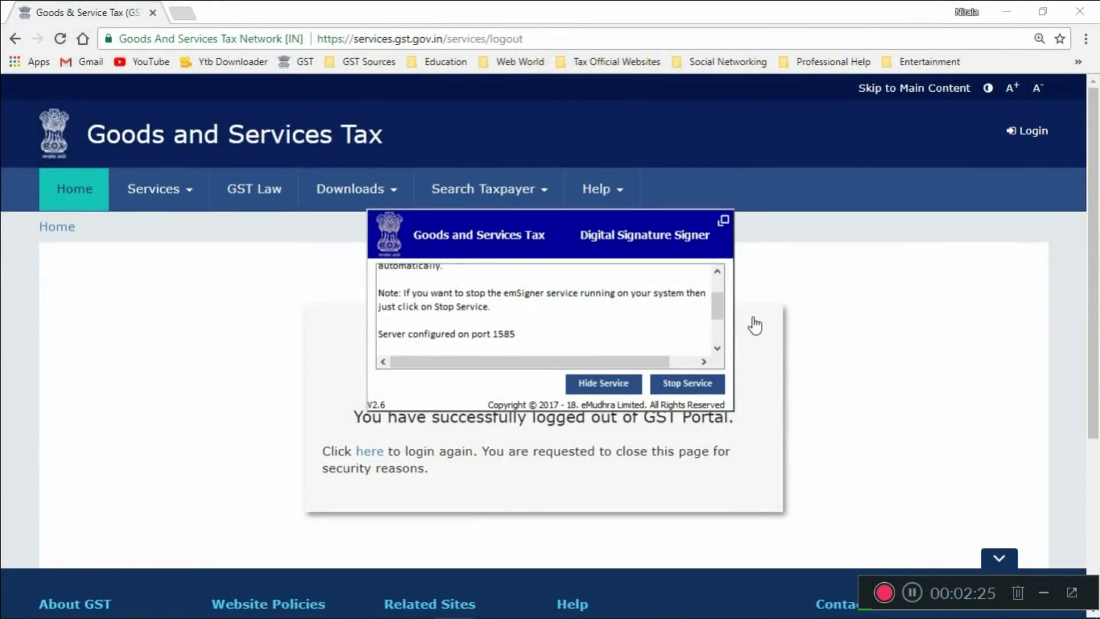
# Move the signer window aside and exit emSigner from its hidden tray icon.
pyautogui.click(752, 318)
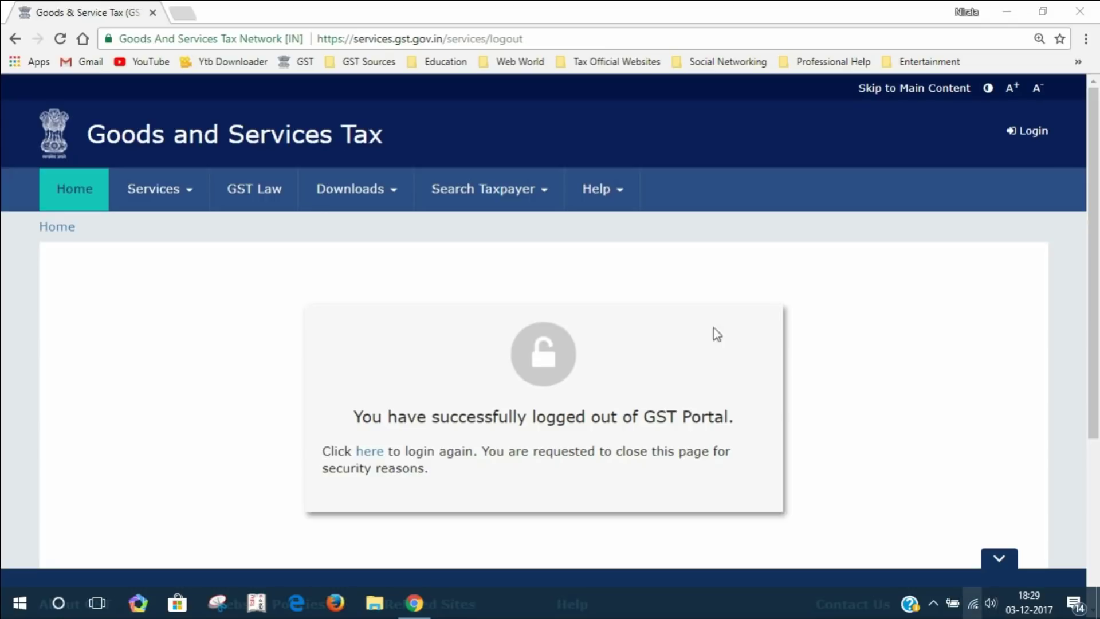
pyautogui.click(934, 604)
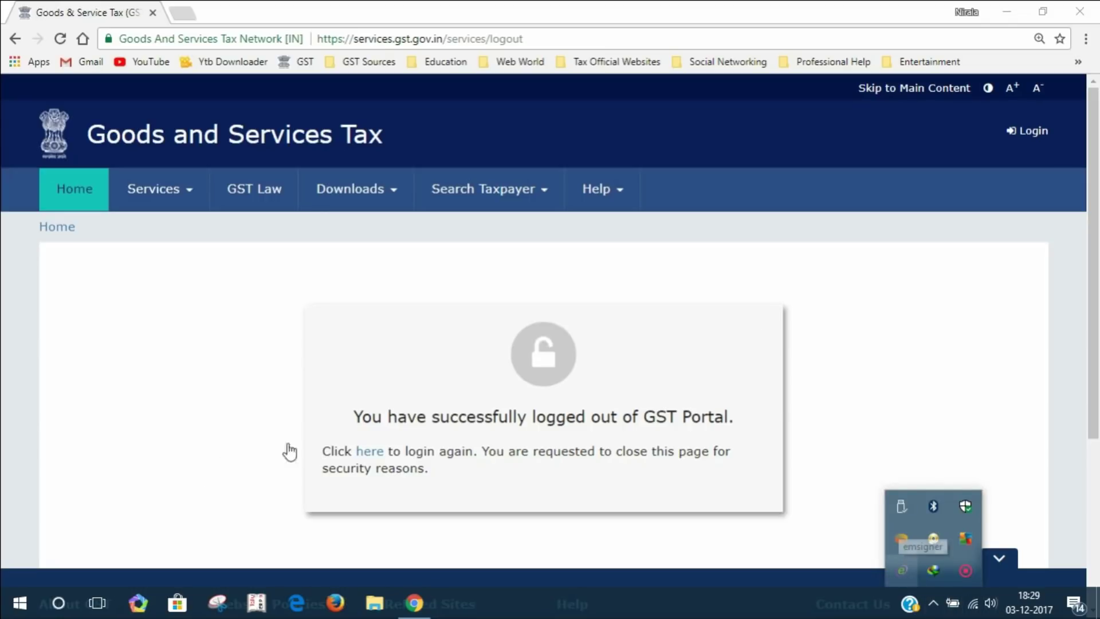
pyautogui.rightClick(898, 571)
pyautogui.press('Up')
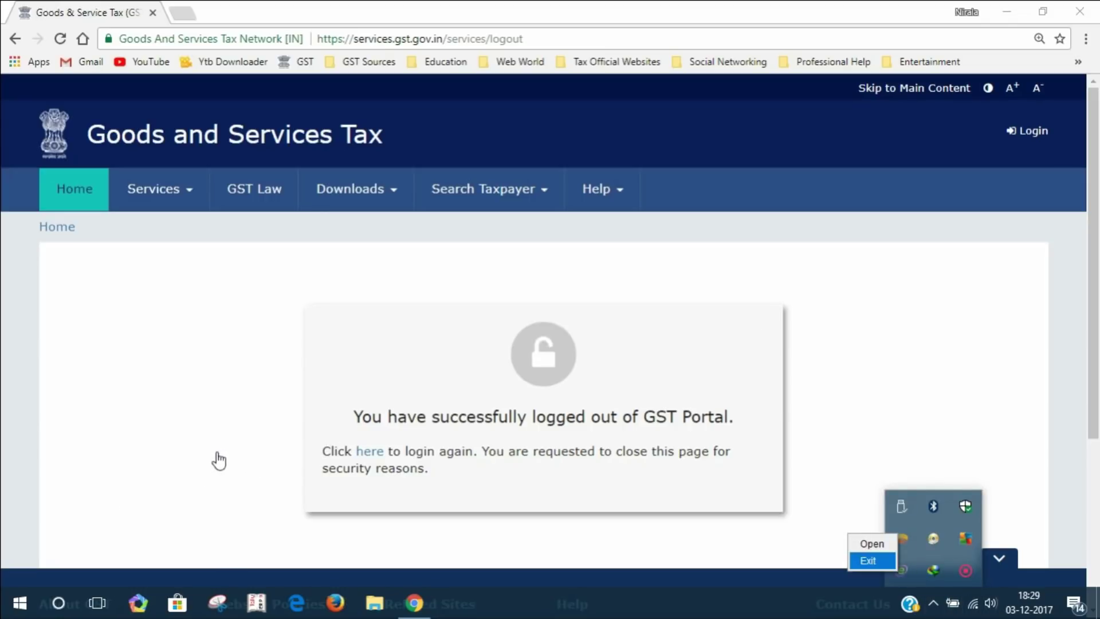
pyautogui.press('Return')
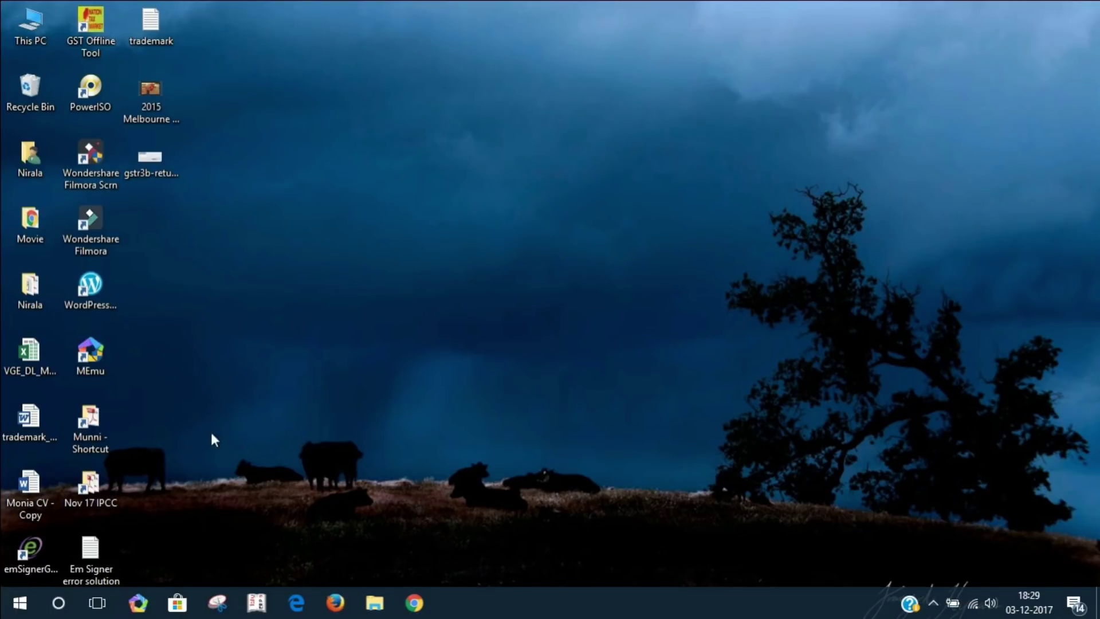
# Find Command Prompt by searching 'cm' in Start and run it as administrator.
pyautogui.press('super')
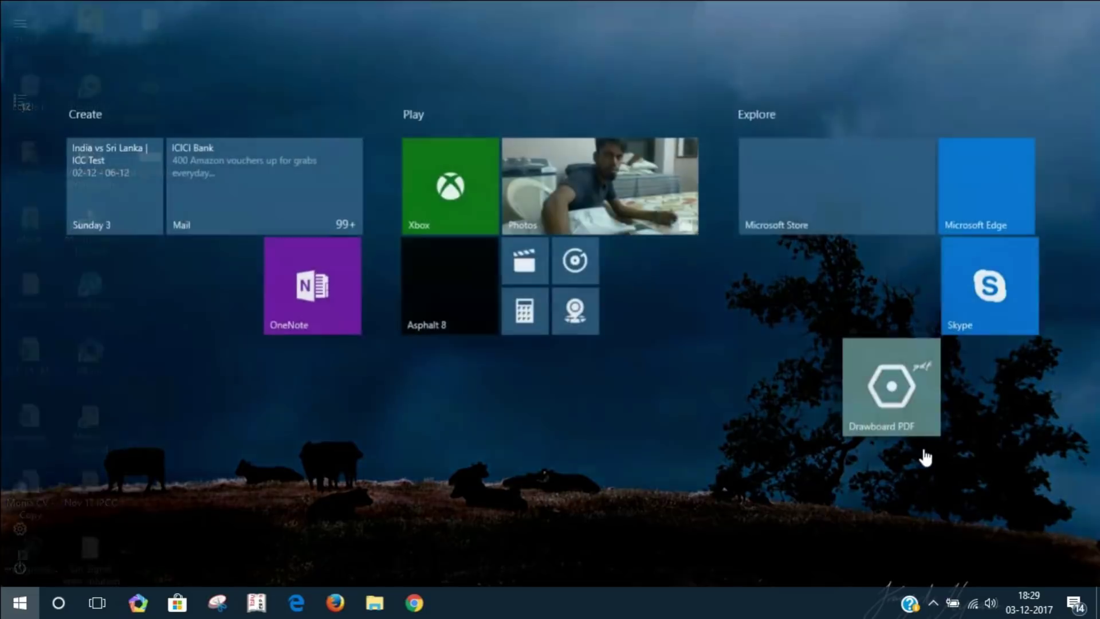
pyautogui.write('cm')
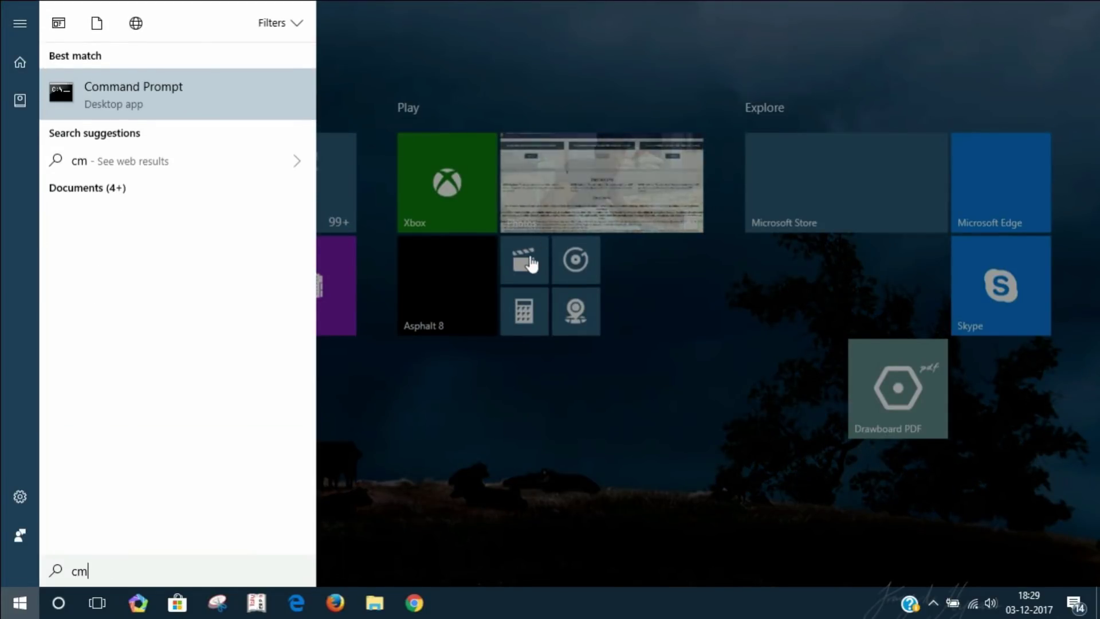
pyautogui.hotkey('shift', 'F10')
pyautogui.press('Down')
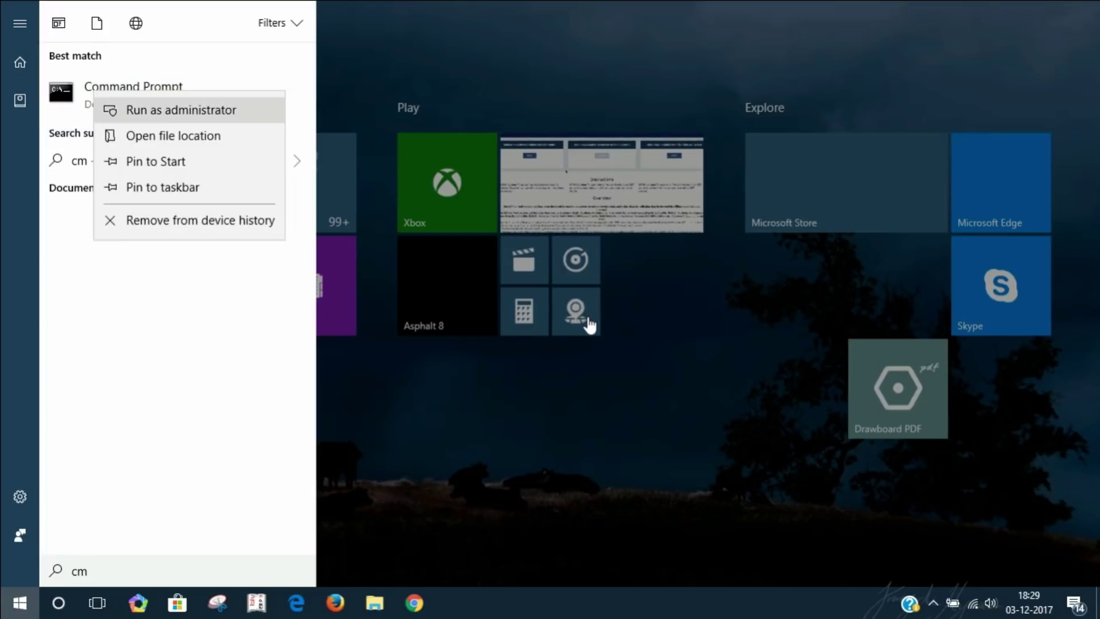
pyautogui.press('Down')
pyautogui.press('Up')
pyautogui.press('Up')
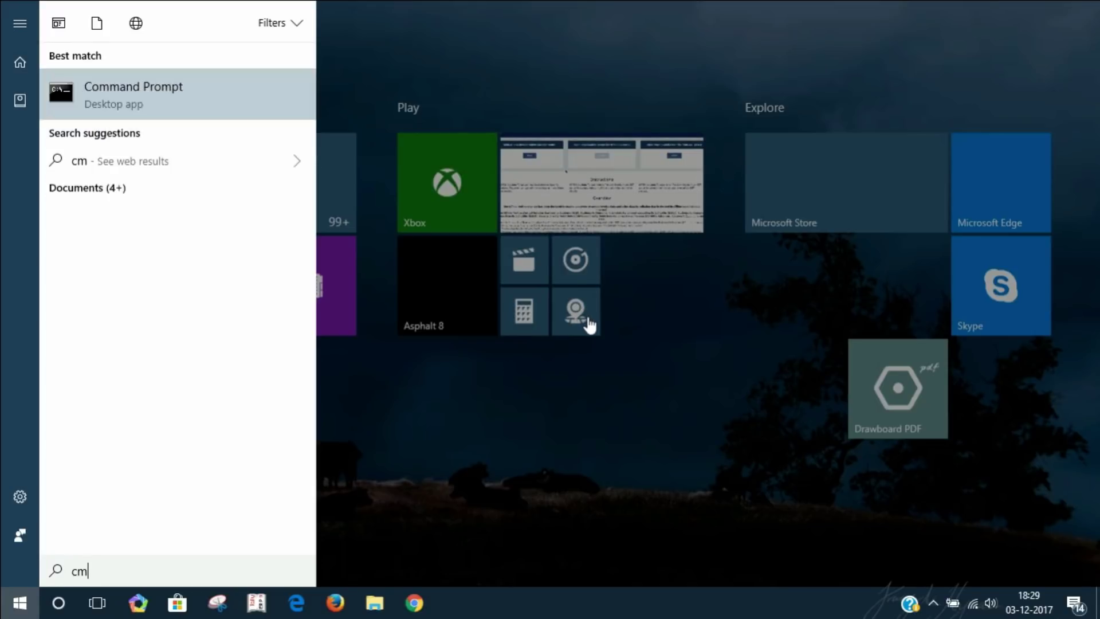
pyautogui.press('Return')
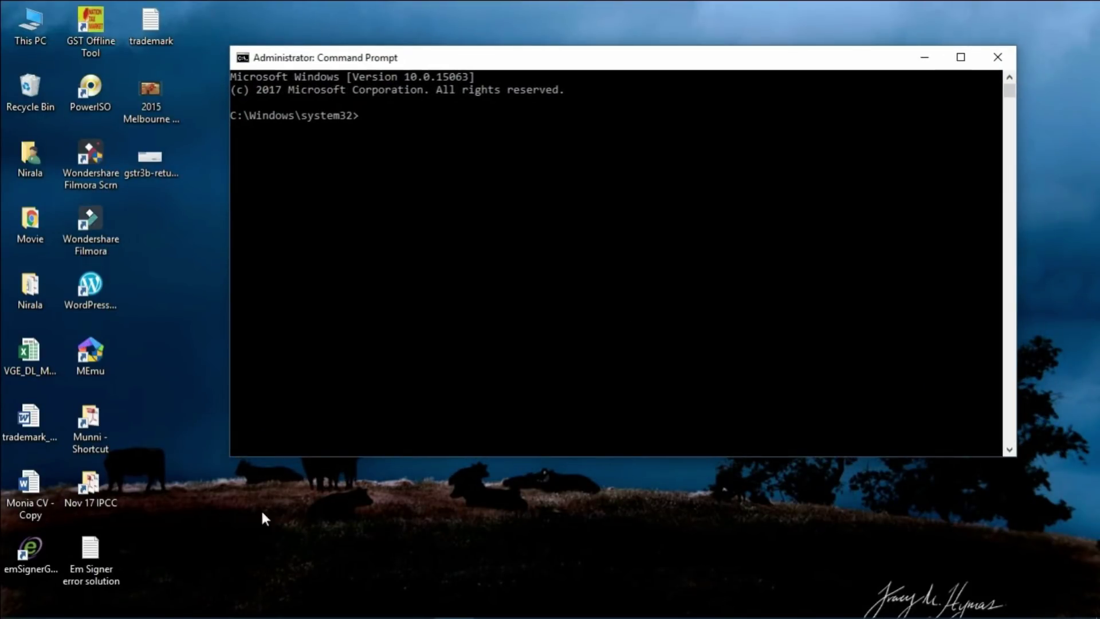
# Take the netsh portproxy line (1645 to 1585) from the Em Signer error solution notes and run it in admin Command Prompt.
pyautogui.click(90, 560)
pyautogui.press('Return')
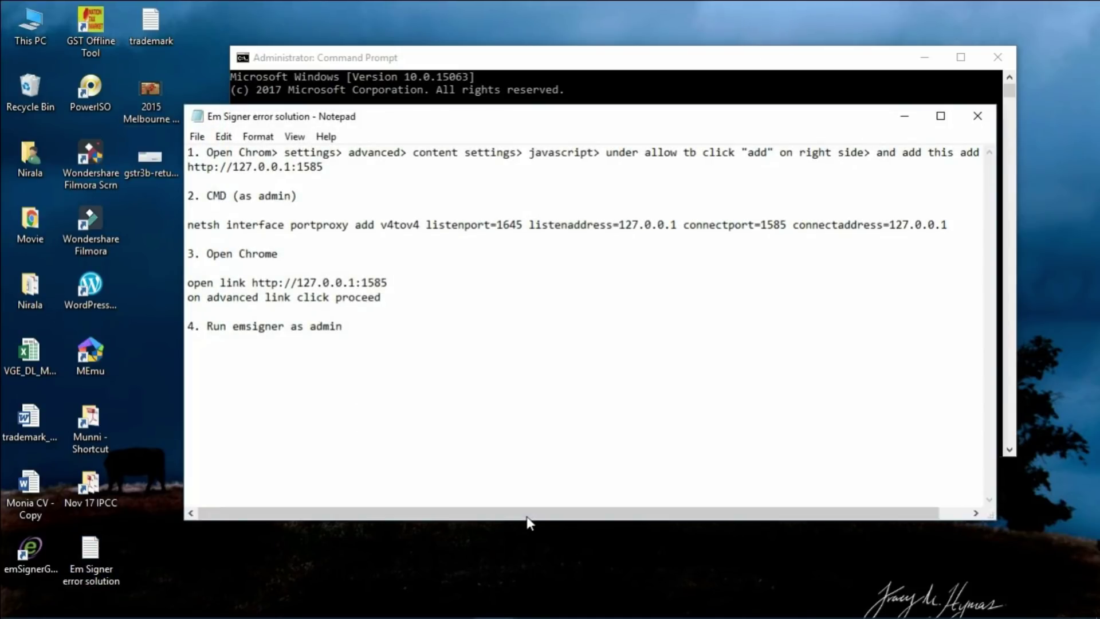
pyautogui.click(188, 225)
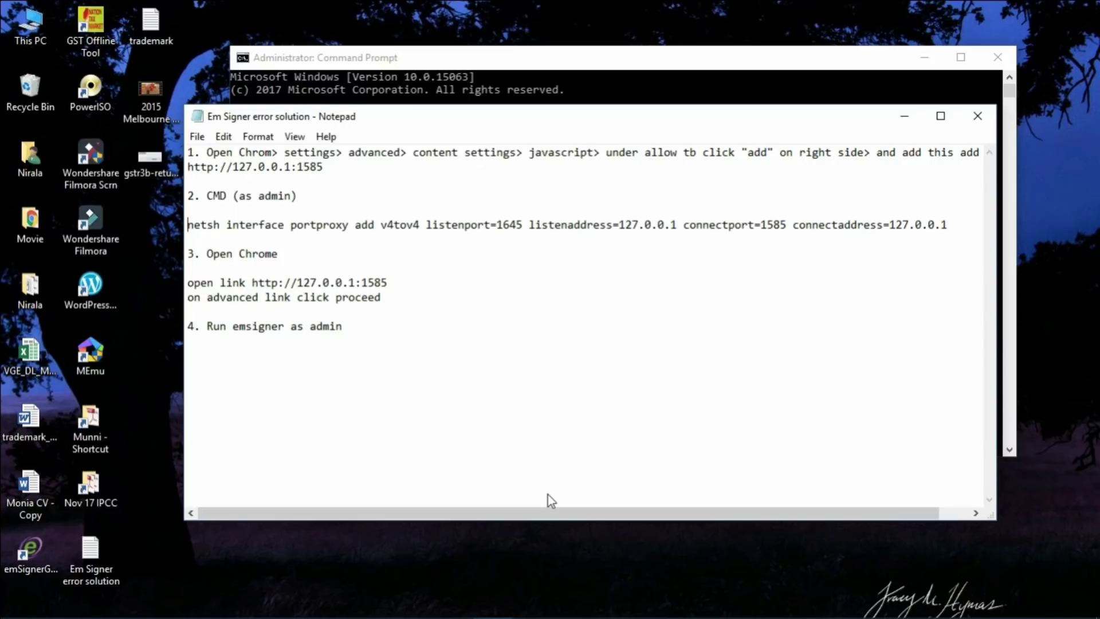
pyautogui.hotkey('ctrl', 'shift', 'Right')
pyautogui.hotkey('ctrl', 'shift', 'Right')
pyautogui.hotkey('ctrl', 'shift', 'Right')
pyautogui.hotkey('ctrl', 'shift', 'Right')
pyautogui.hotkey('ctrl', 'shift', 'Right')
pyautogui.hotkey('ctrl', 'shift', 'Right')
pyautogui.hotkey('ctrl', 'shift', 'Right')
pyautogui.hotkey('ctrl', 'shift', 'Right')
pyautogui.hotkey('ctrl', 'shift', 'Right')
pyautogui.hotkey('ctrl', 'shift', 'Right')
pyautogui.hotkey('ctrl', 'shift', 'Right')
pyautogui.hotkey('ctrl', 'shift', 'Right')
pyautogui.hotkey('ctrl', 'shift', 'Right')
pyautogui.hotkey('ctrl', 'shift', 'Right')
pyautogui.hotkey('ctrl', 'shift', 'Right')
pyautogui.hotkey('ctrl', 'shift', 'Right')
pyautogui.hotkey('ctrl', 'shift', 'Right')
pyautogui.hotkey('ctrl', 'shift', 'Right')
pyautogui.hotkey('ctrl', 'shift', 'Right')
pyautogui.hotkey('ctrl', 'shift', 'Right')
pyautogui.hotkey('ctrl', 'c')
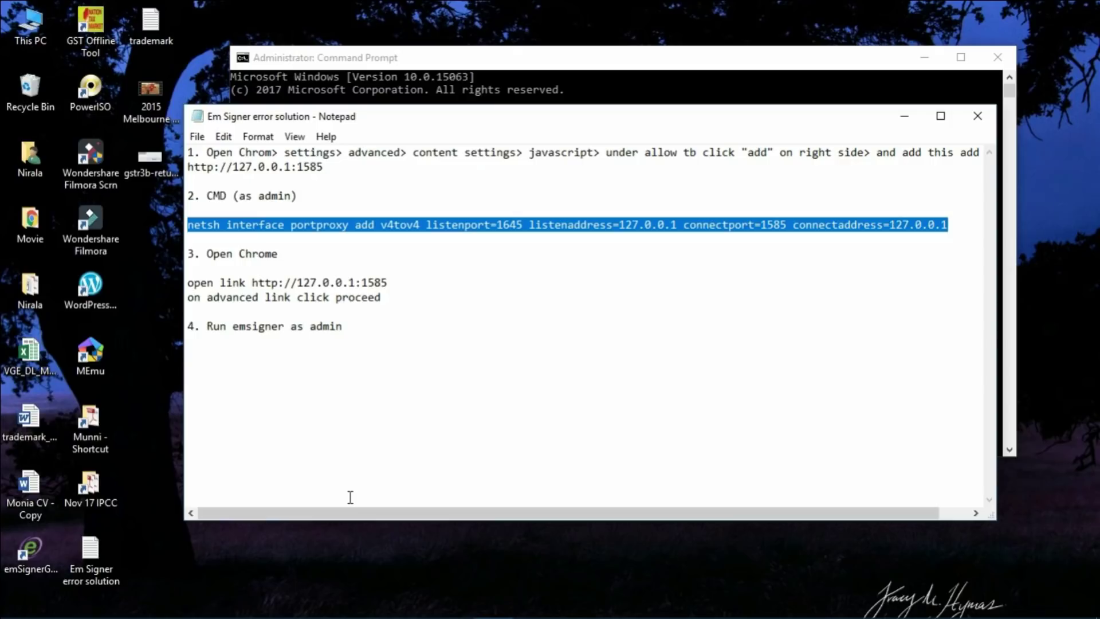
pyautogui.hotkey('alt', 'Tab')
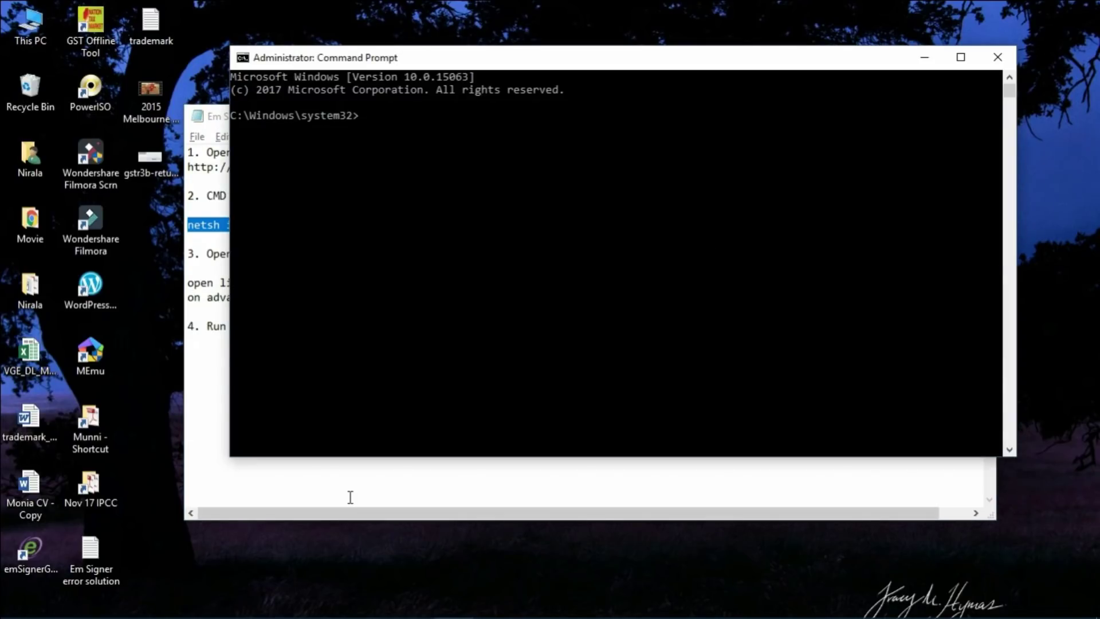
pyautogui.hotkey('ctrl', 'v')
pyautogui.press('Return')
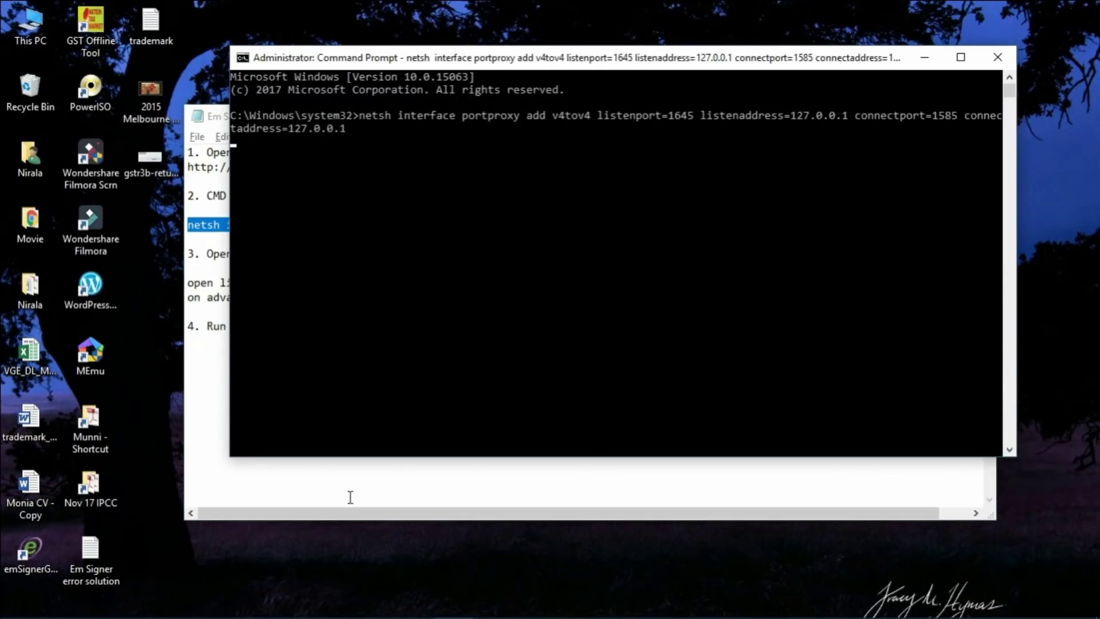
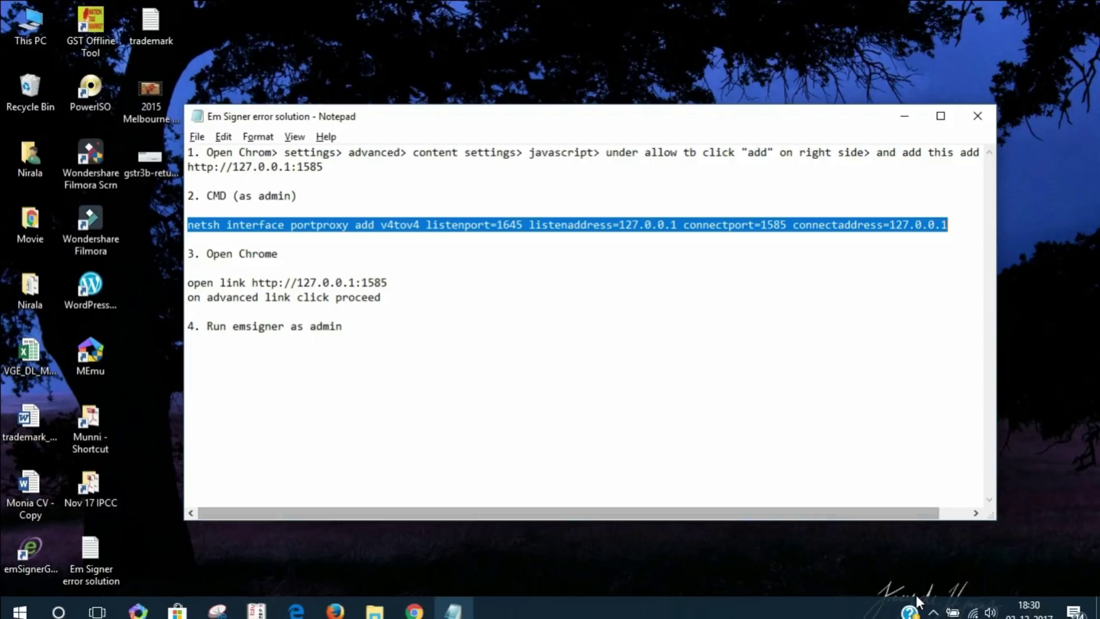
# Switch from the Em Signer fix notes to Chrome and open its main menu.
pyautogui.click(917, 602)
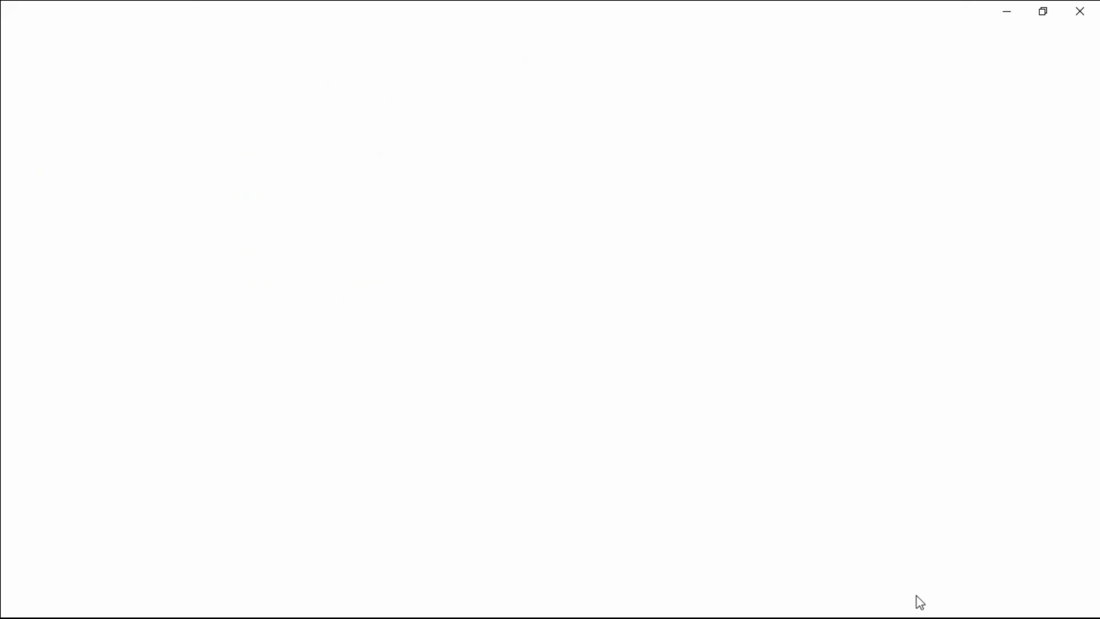
pyautogui.hotkey('alt', 'f')
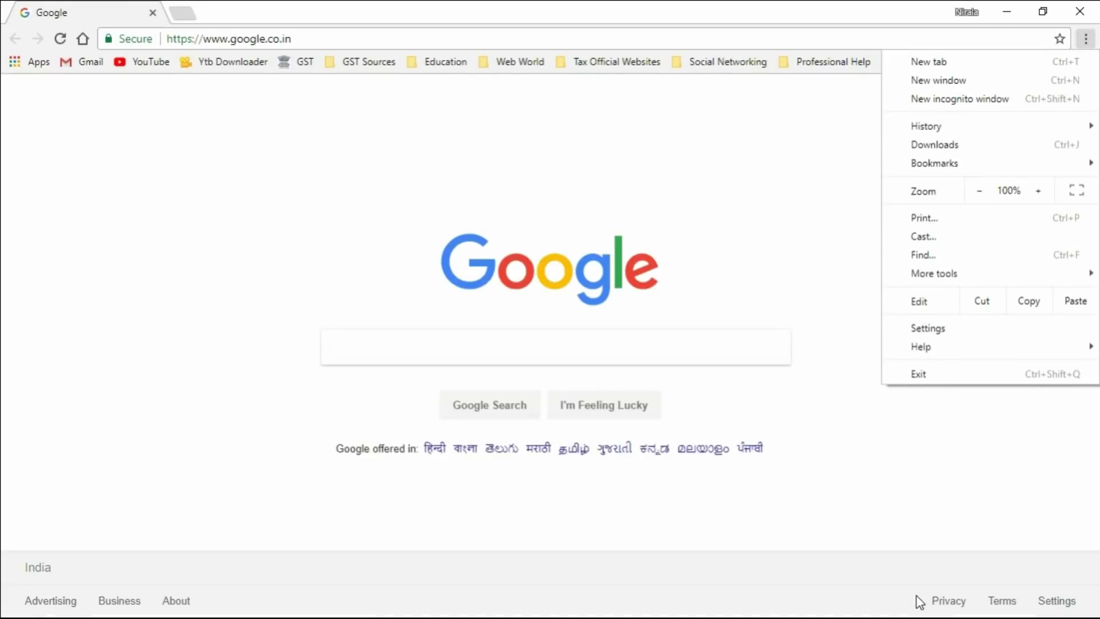
# Open Chrome Settings, scroll to Content settings, and open the JavaScript permission page.
pyautogui.press('s')
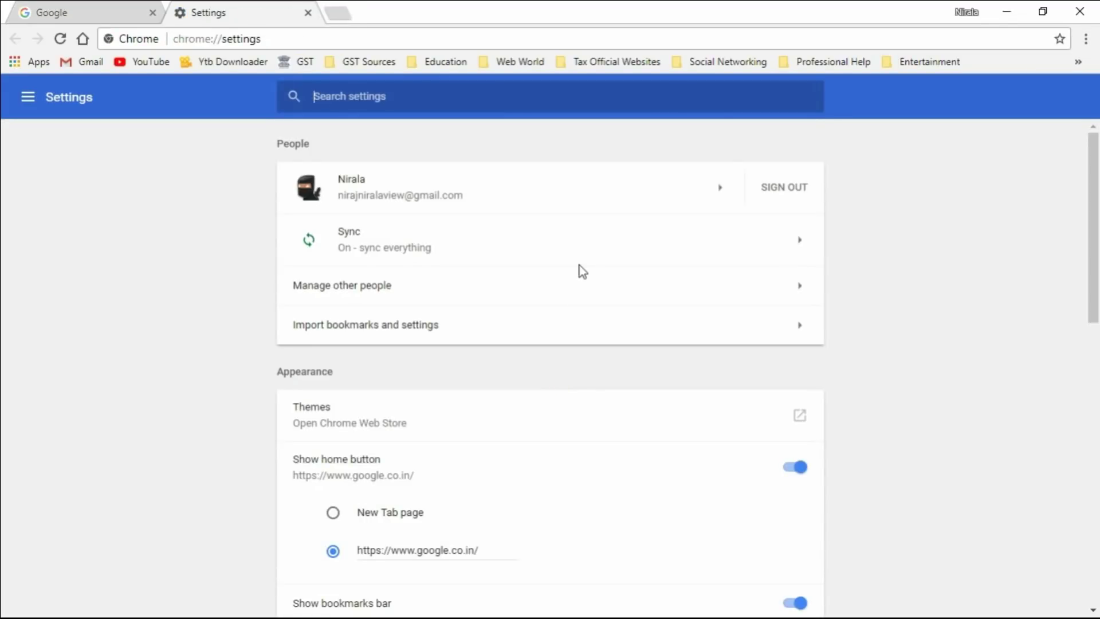
pyautogui.scroll(-10, 579, 266)
pyautogui.scroll(-3, 657, 344)
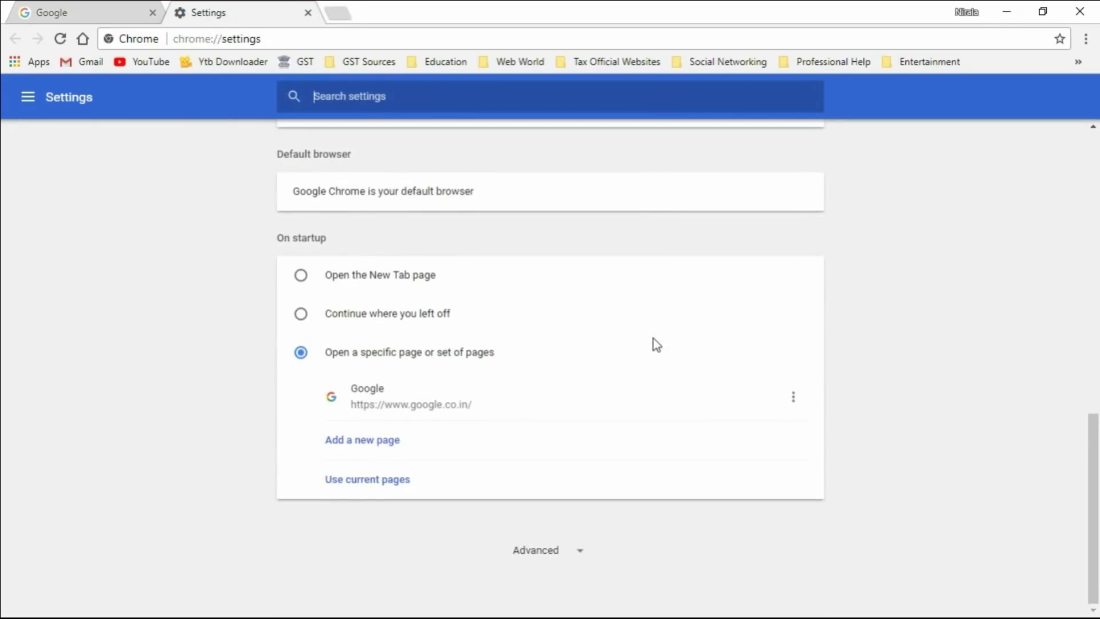
pyautogui.scroll(-8, 935, 131)
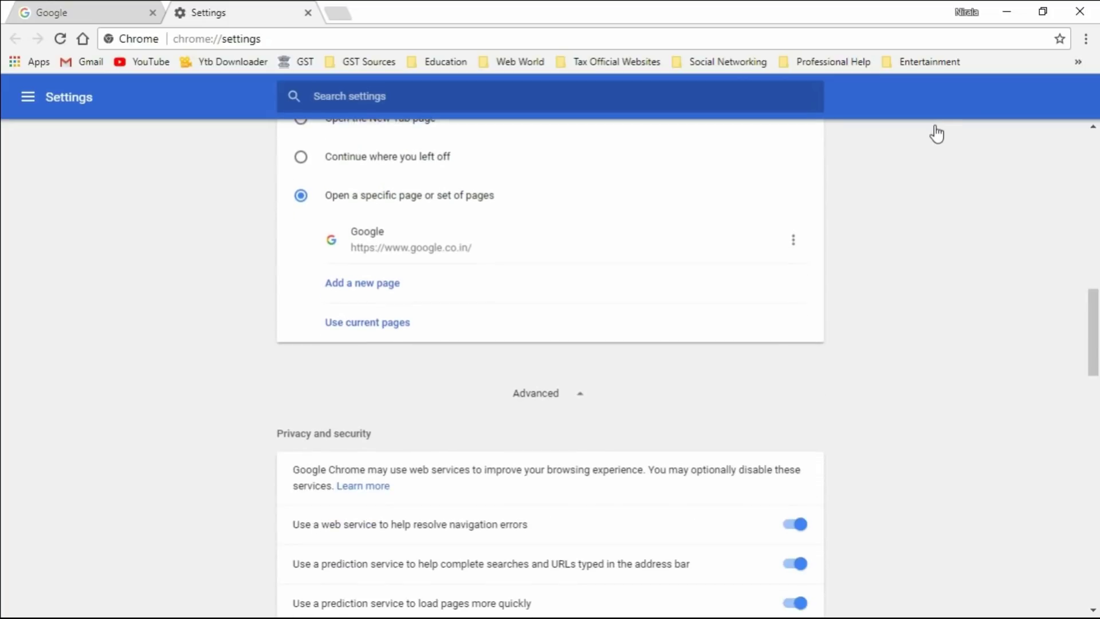
pyautogui.scroll(-5, 901, 247)
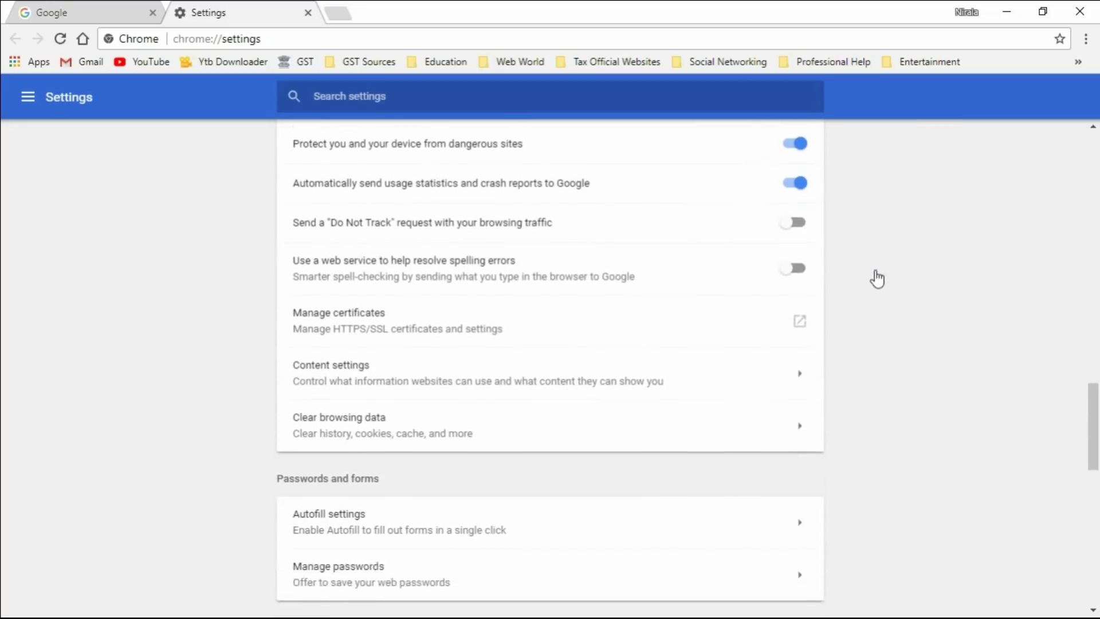
pyautogui.click(332, 338)
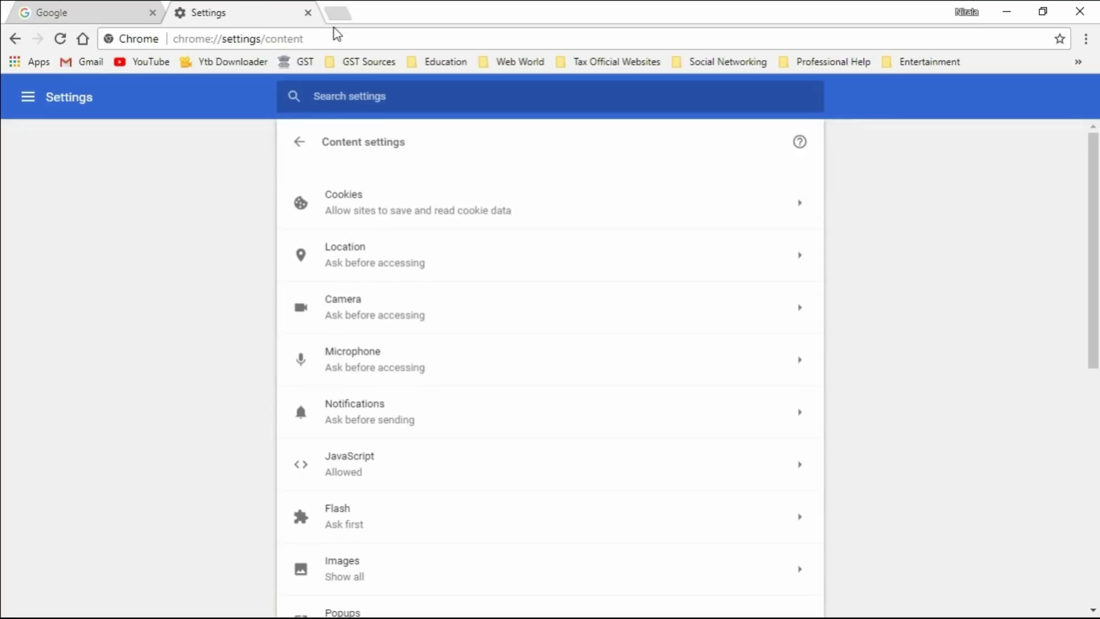
pyautogui.scroll(-3, 334, 29)
pyautogui.click(790, 438)
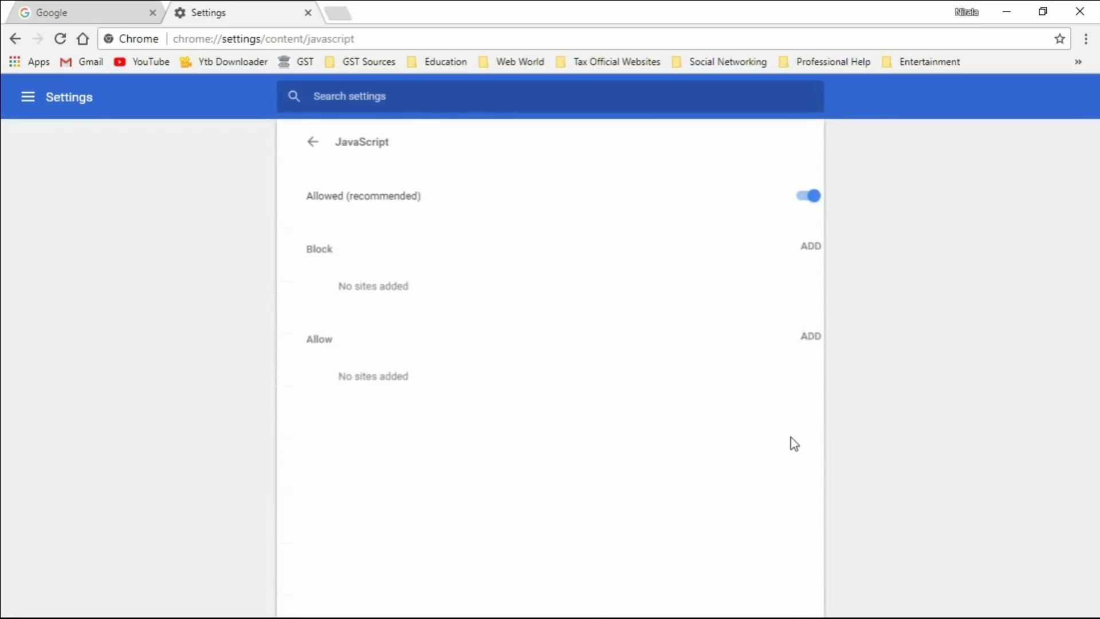
pyautogui.press('Return')
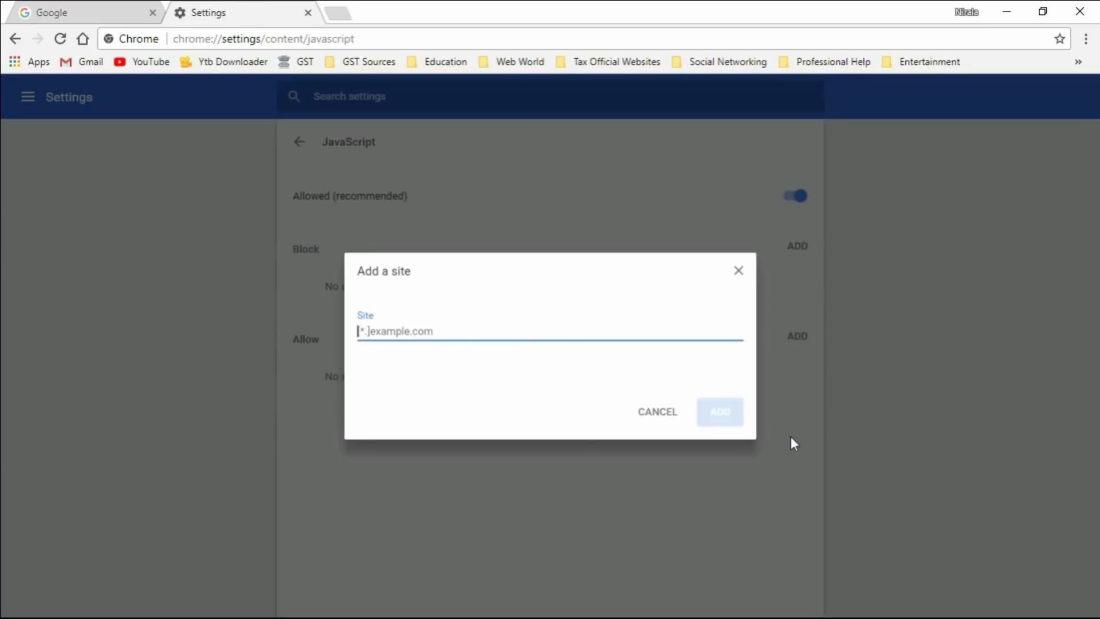
pyautogui.write('htt')
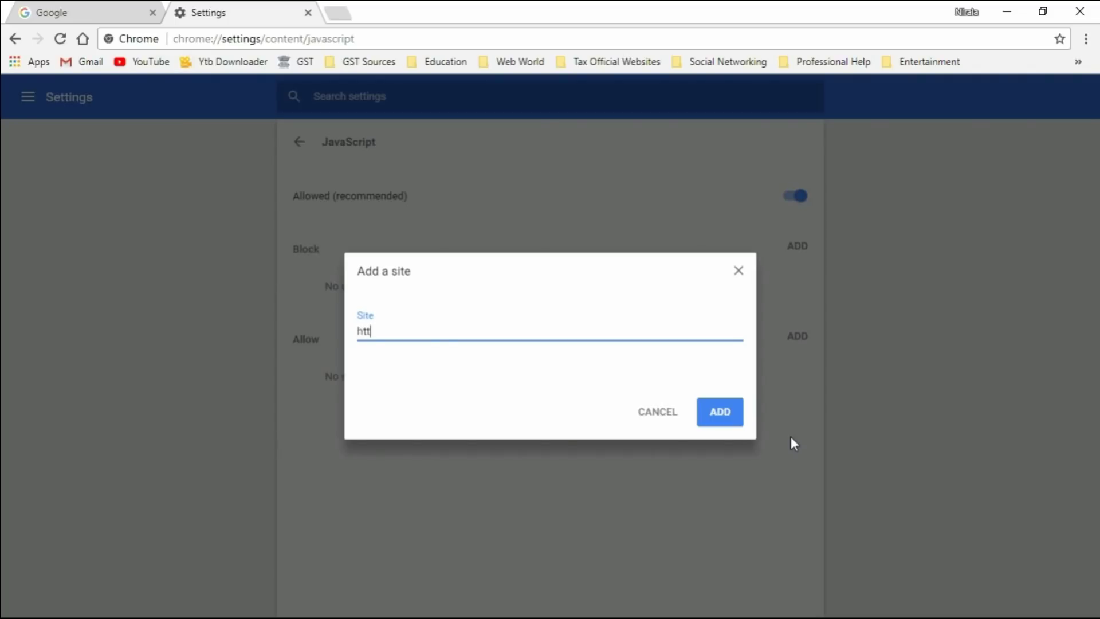
pyautogui.write('ps:..')
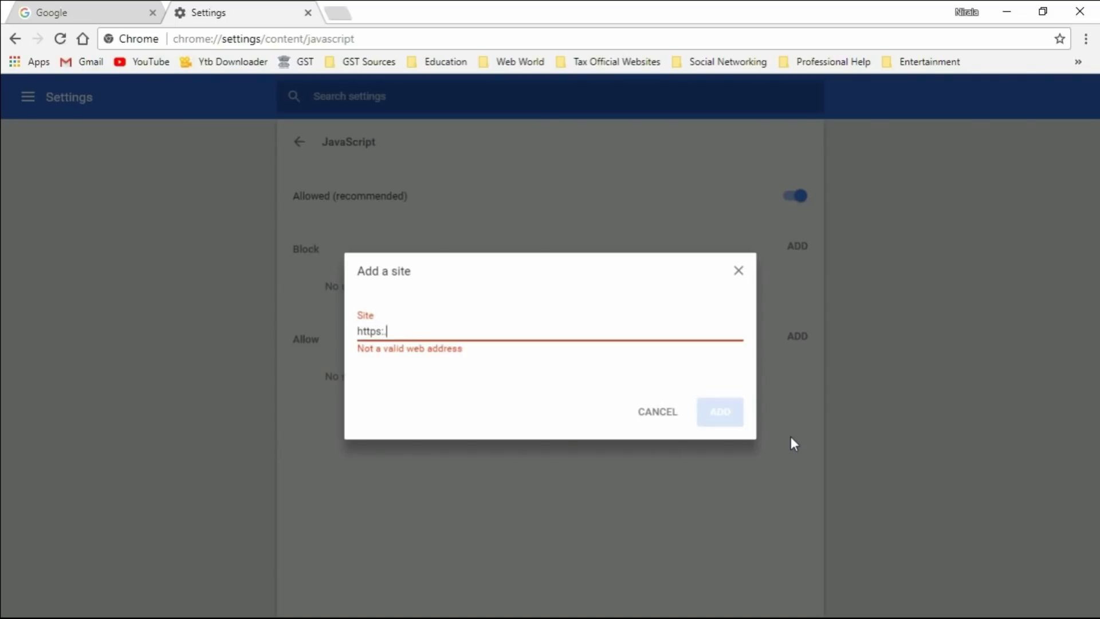
pyautogui.press('BackSpace')
pyautogui.press('BackSpace')
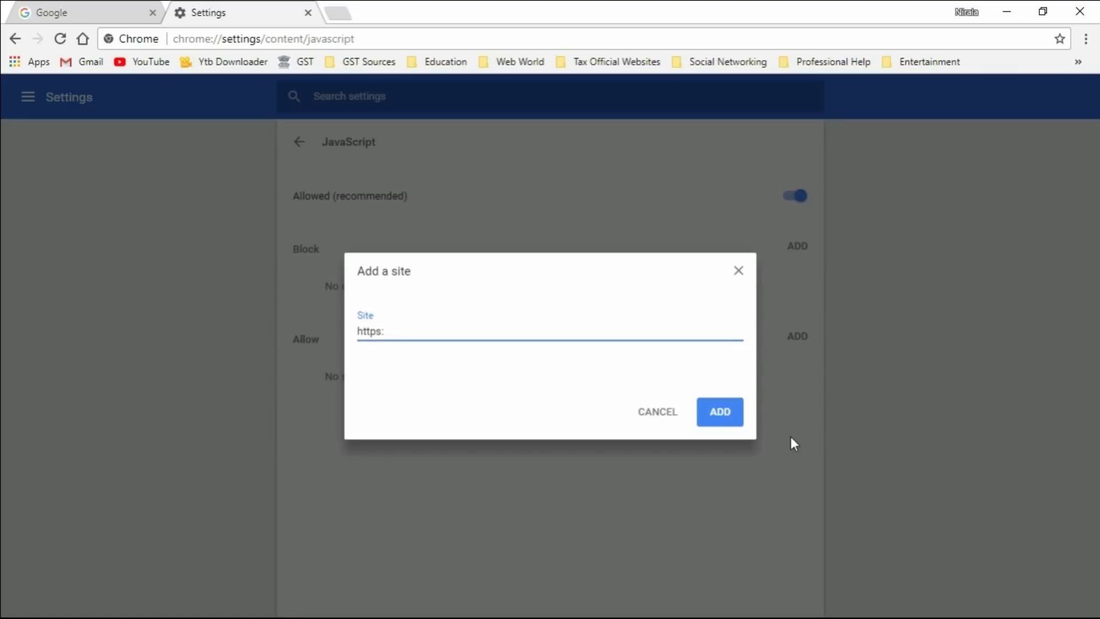
pyautogui.write('/127.0.0.1:1585')
pyautogui.press('Return')
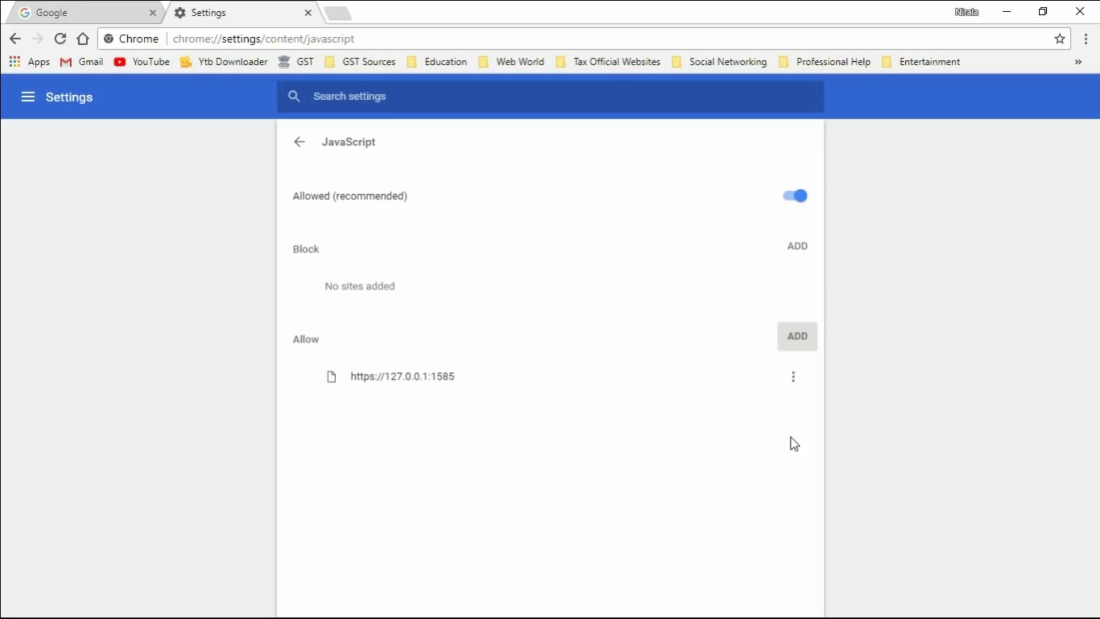
pyautogui.press('Return')
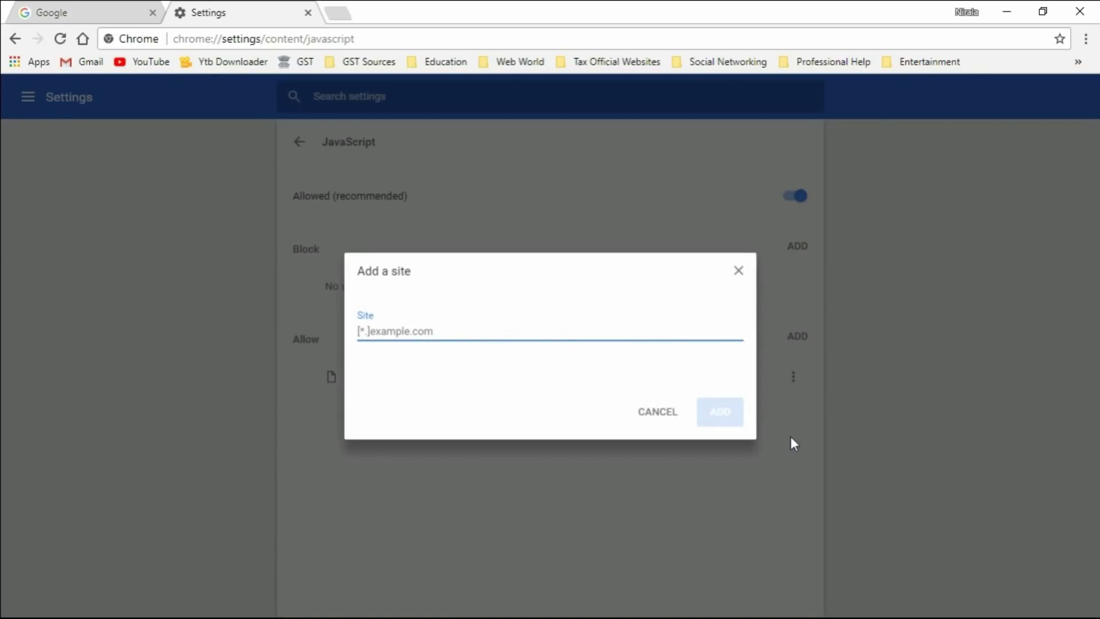
pyautogui.write('h')
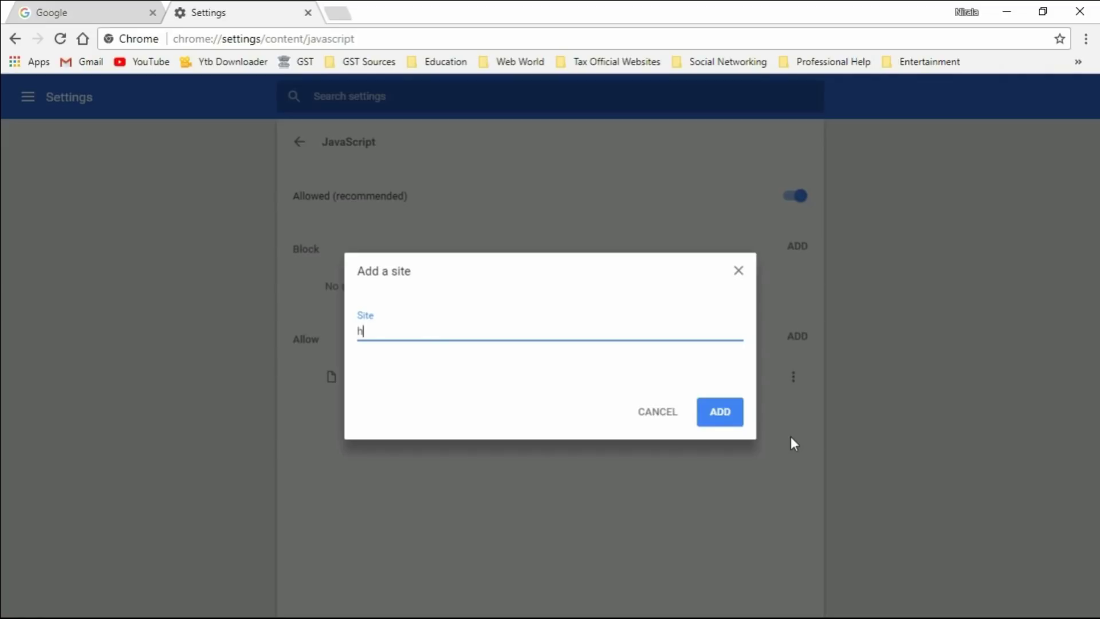
pyautogui.write('ttspsL')
pyautogui.write('//')
pyautogui.write('12')
pyautogui.write('0.0.0.1:1585')
pyautogui.press('Return')
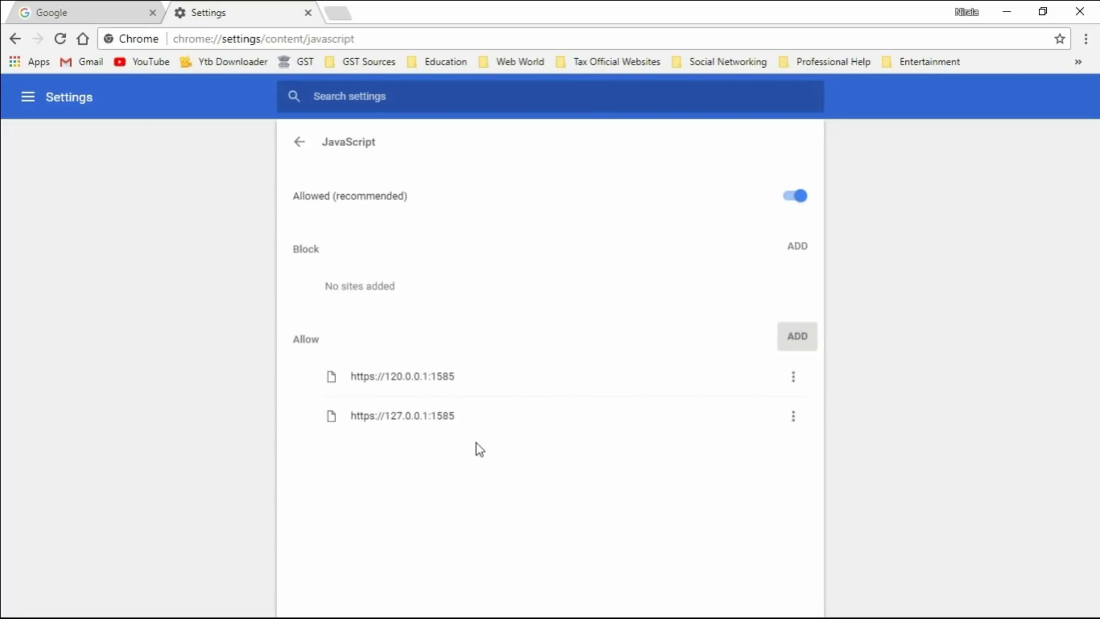
pyautogui.hotkey('ctrl', 'w')
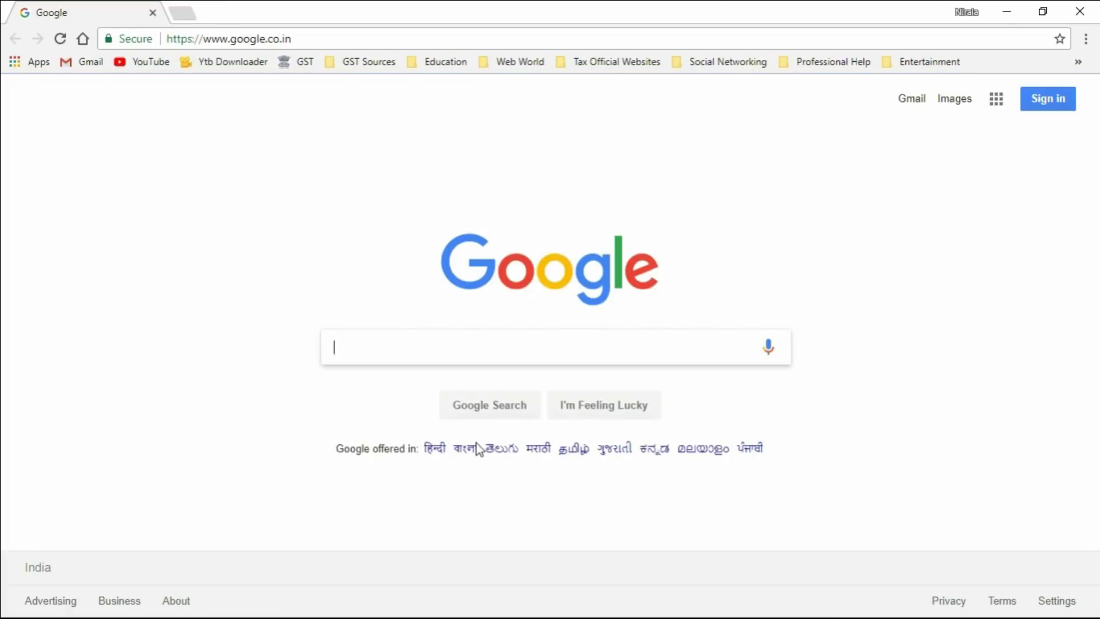
# Minimize Chrome and Notepad, refresh the desktop, and check the hidden tray icons.
pyautogui.click(1006, 12)
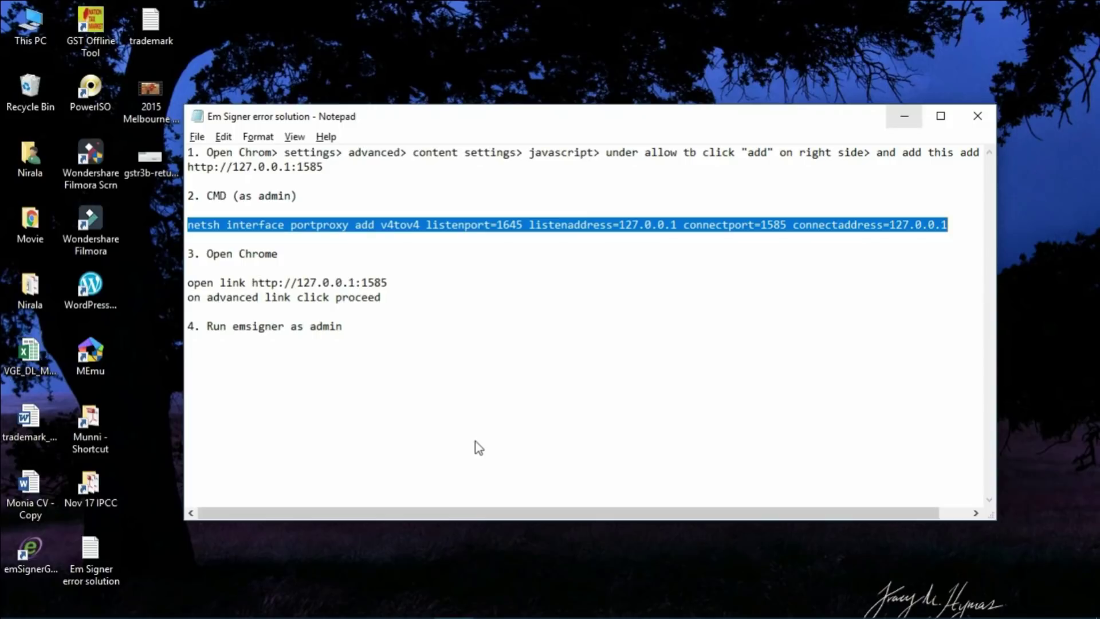
pyautogui.click(904, 117)
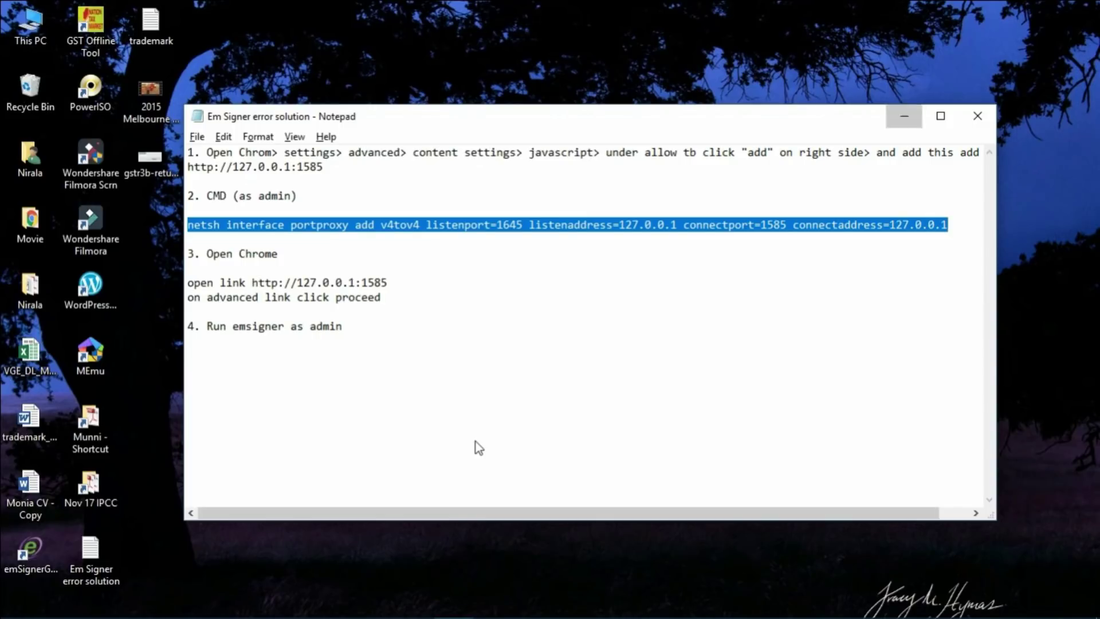
pyautogui.rightClick(488, 189)
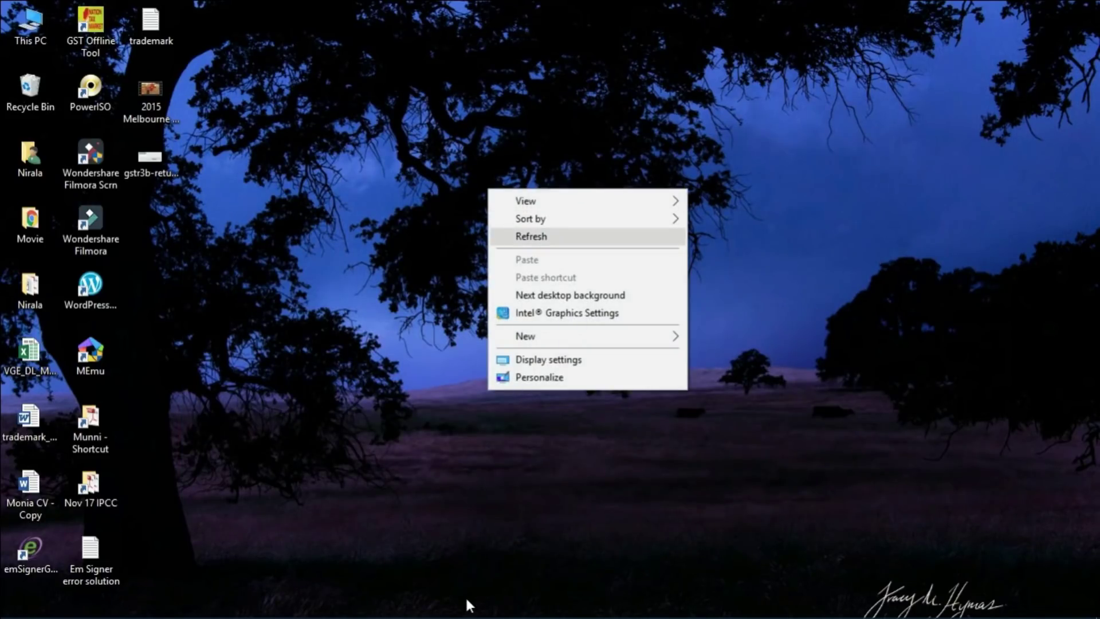
pyautogui.click(531, 237)
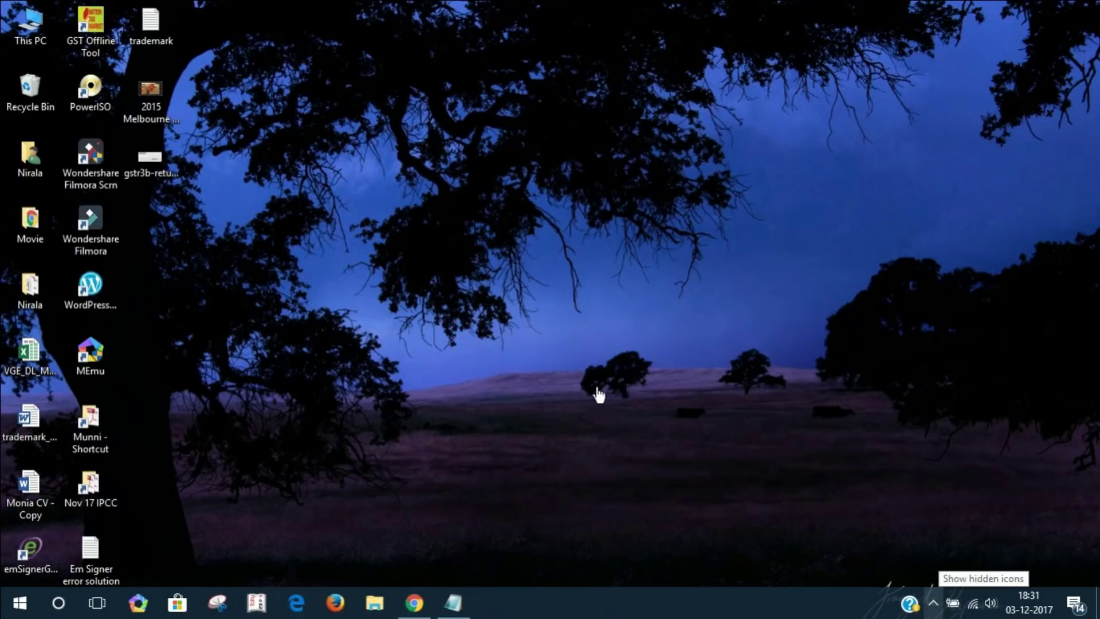
pyautogui.click(414, 603)
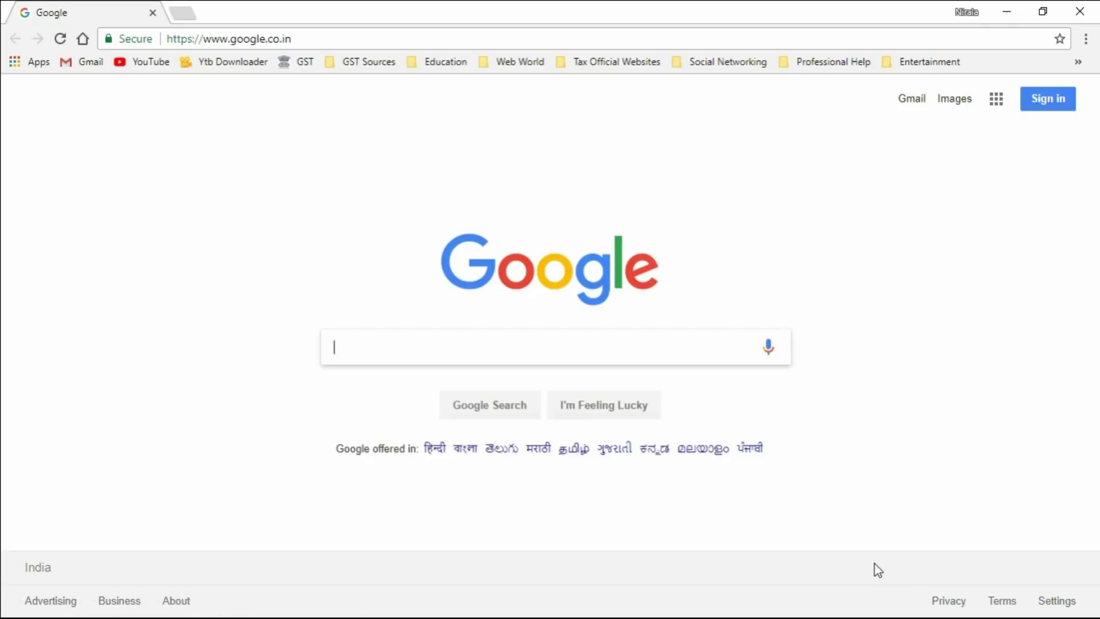
pyautogui.click(1006, 11)
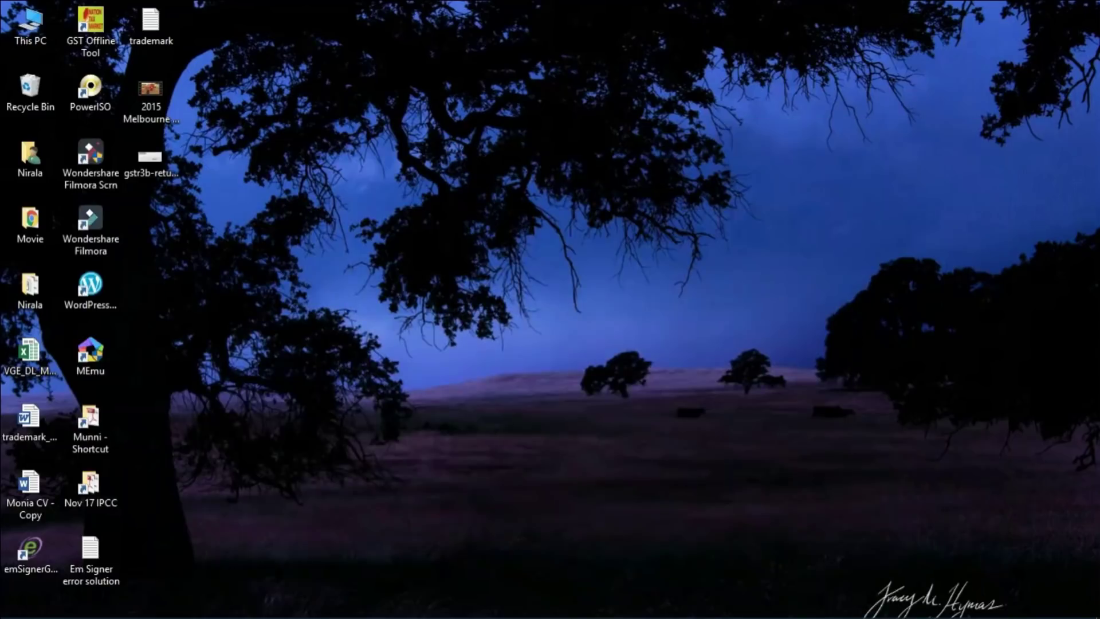
pyautogui.click(933, 603)
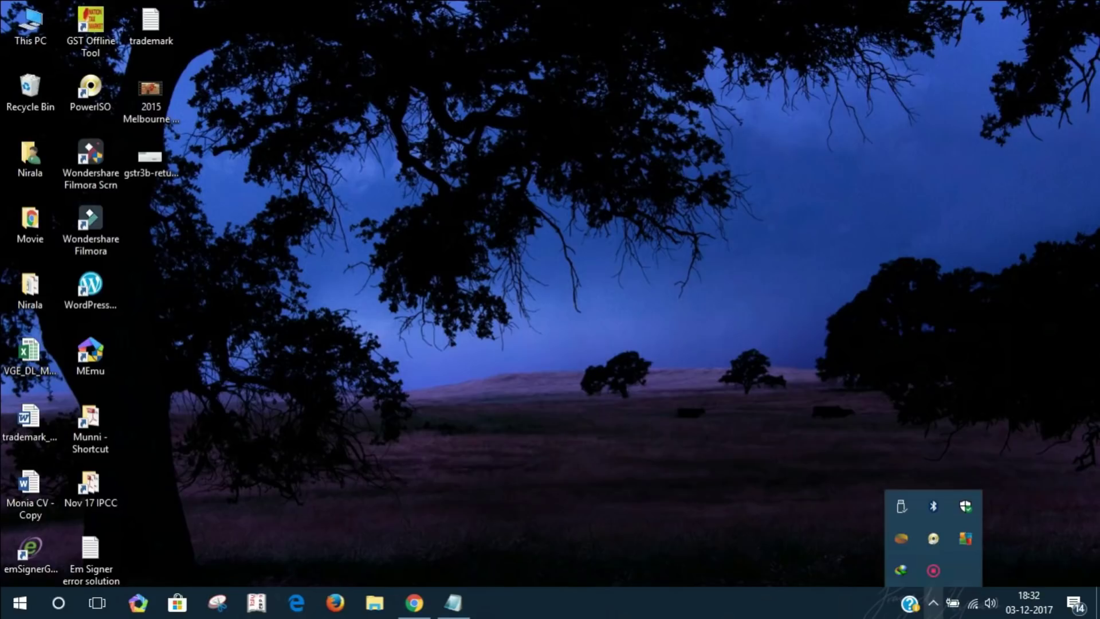
pyautogui.click(506, 281)
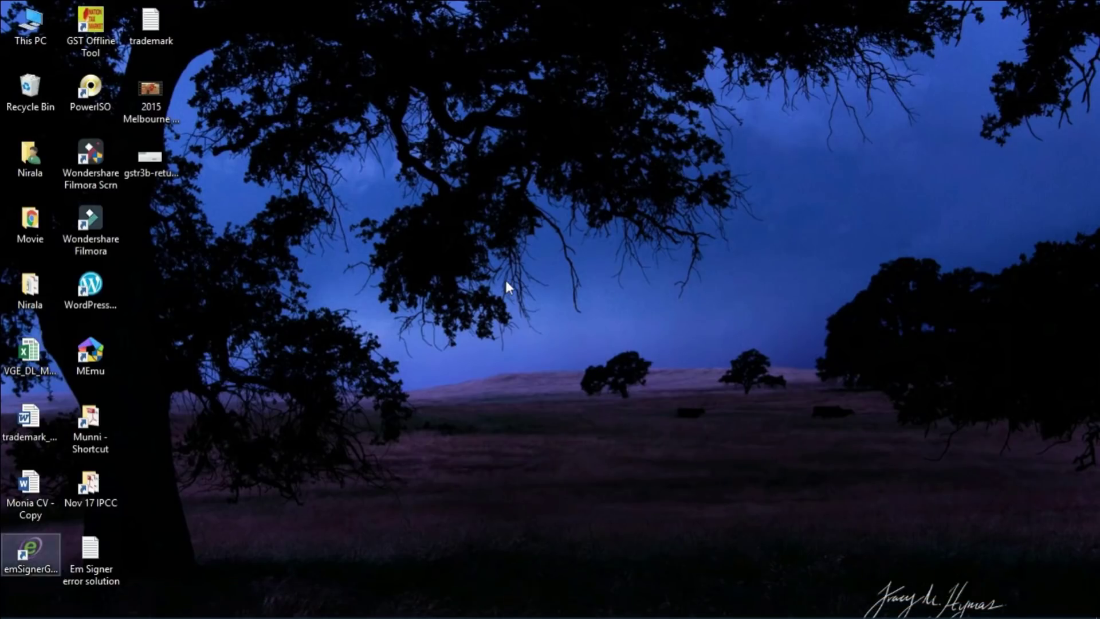
# Run emSignerGSTN as administrator, approve the UAC prompt, and dismiss the service-started message.
pyautogui.rightClick(25, 544)
pyautogui.press('Down')
pyautogui.press('Down')
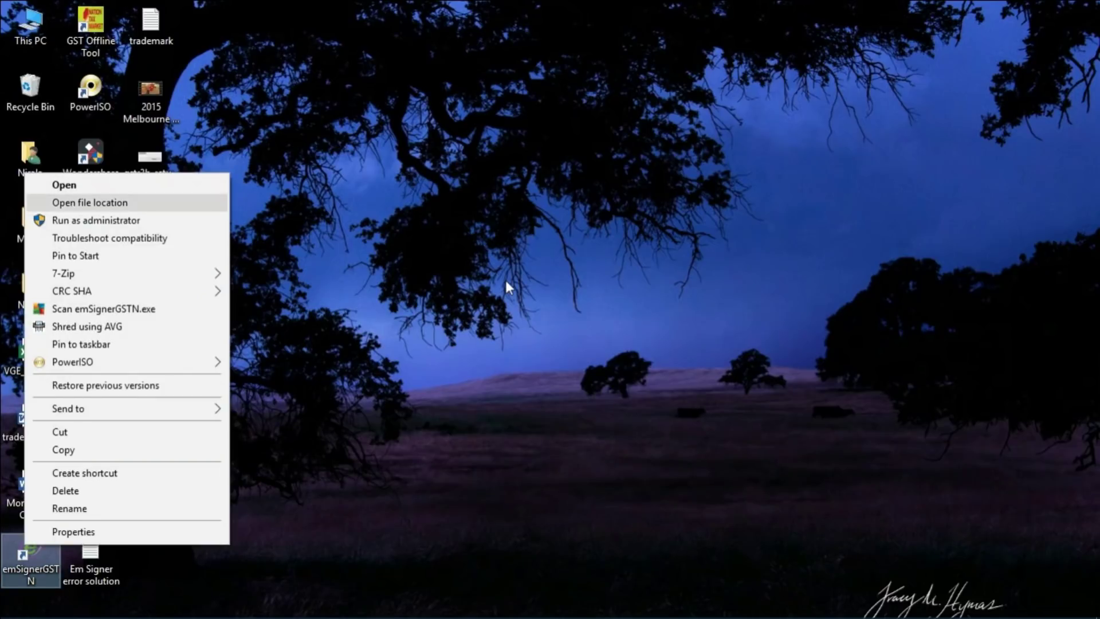
pyautogui.press('Down')
pyautogui.press('Return')
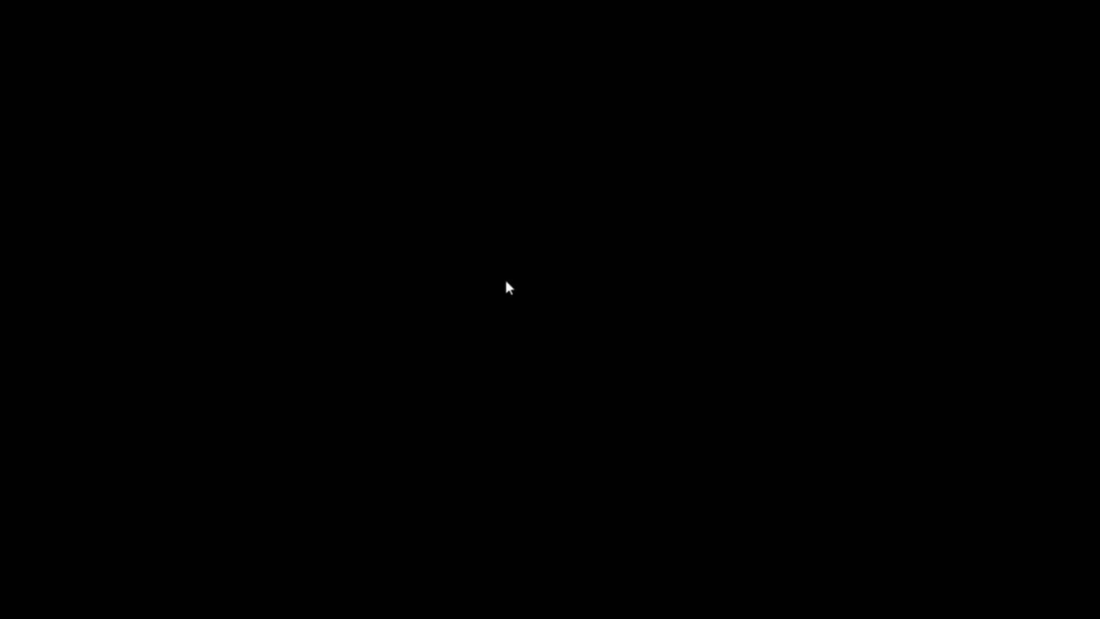
pyautogui.hotkey('alt', 'y')
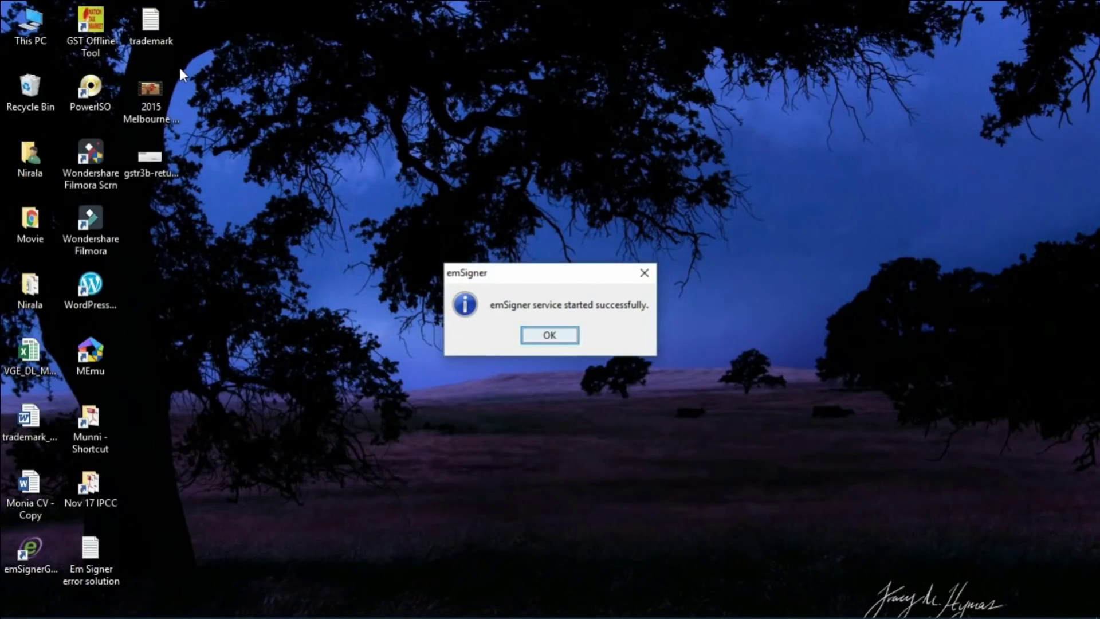
pyautogui.press('Return')
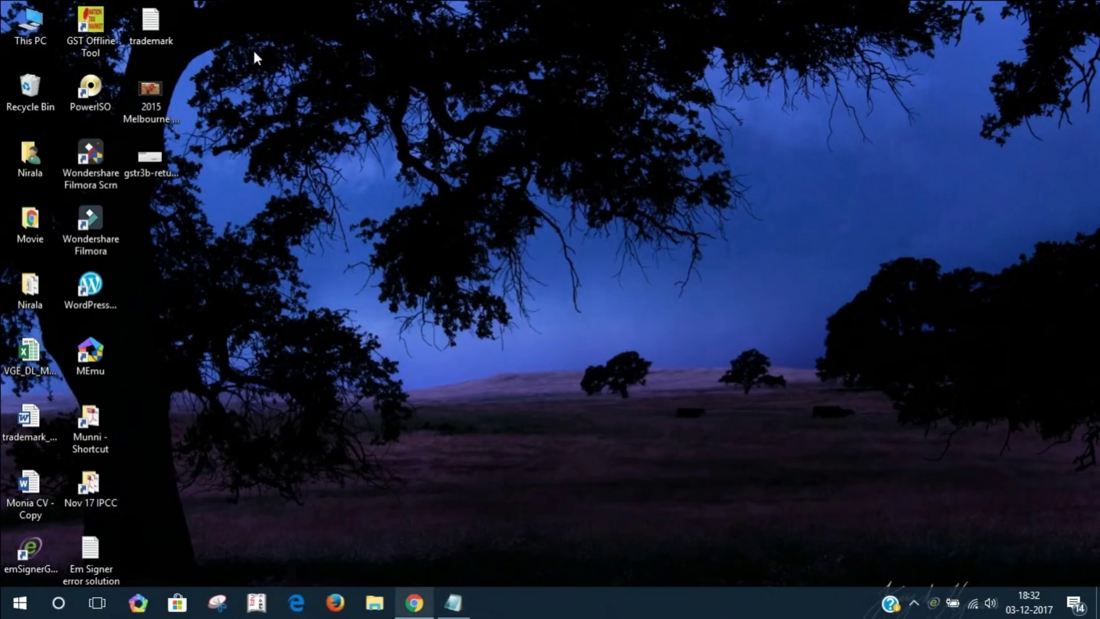
pyautogui.hotkey('alt', 'Tab')
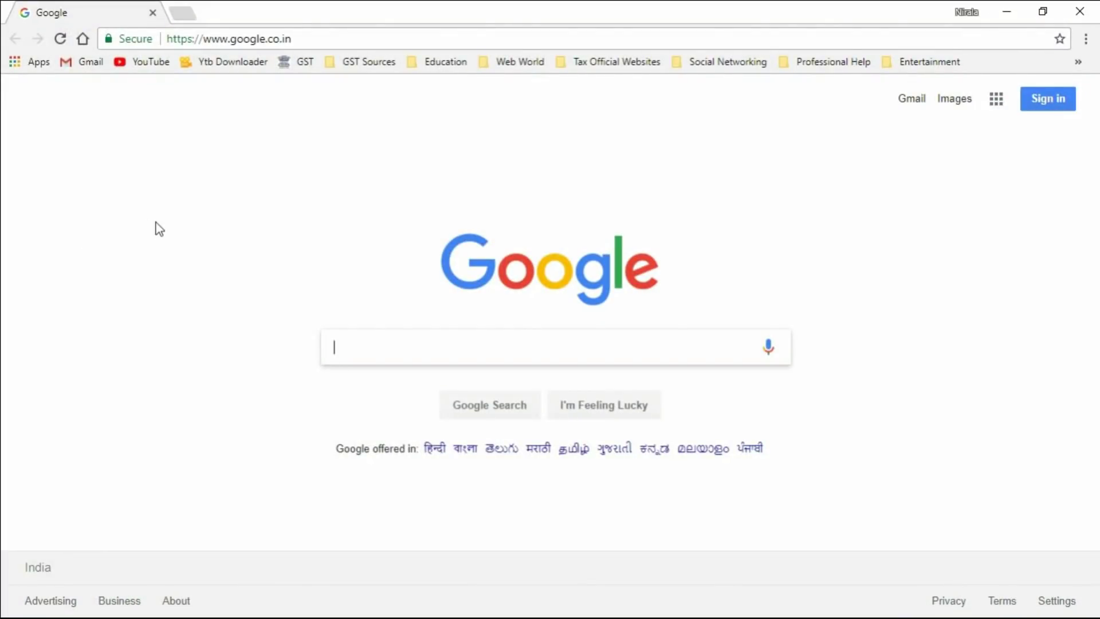
pyautogui.hotkey('ctrl', 'l')
pyautogui.write('h')
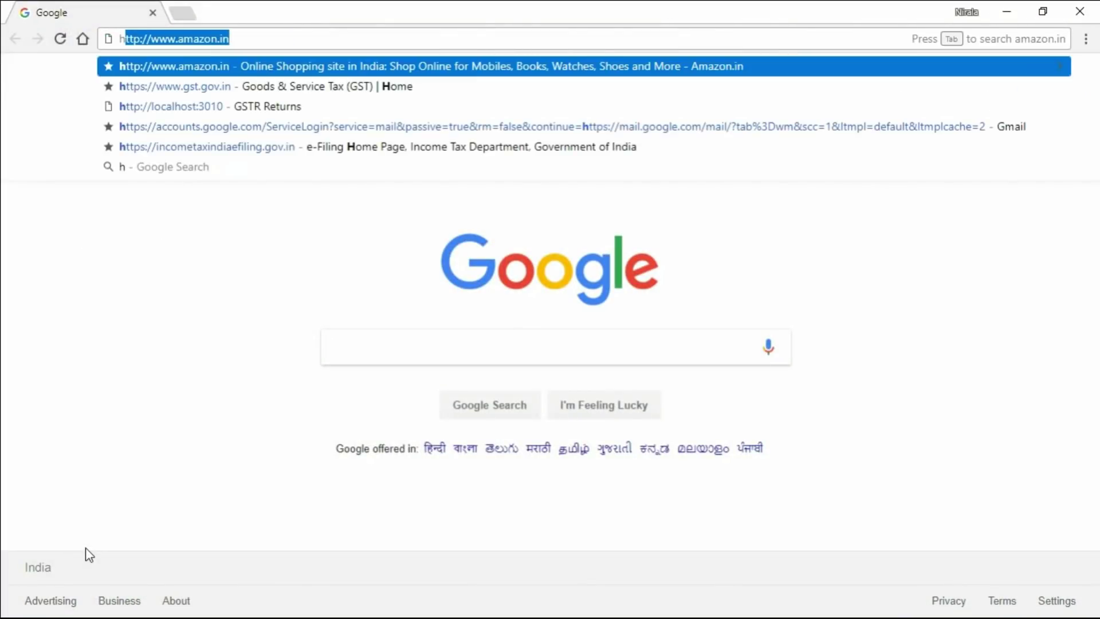
pyautogui.write('ttps')
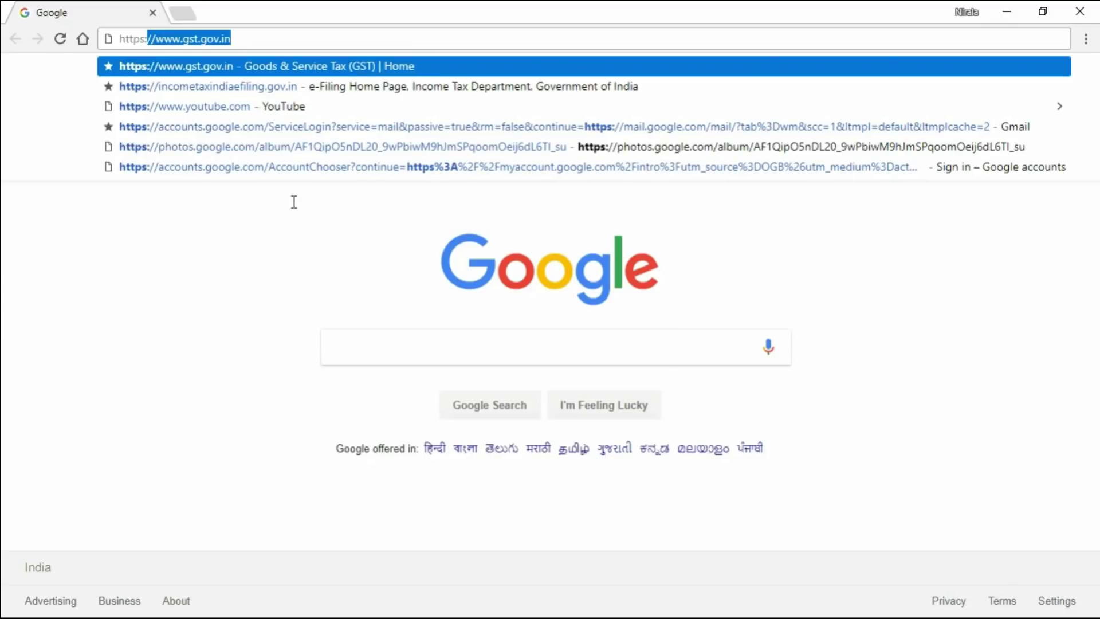
pyautogui.write('::')
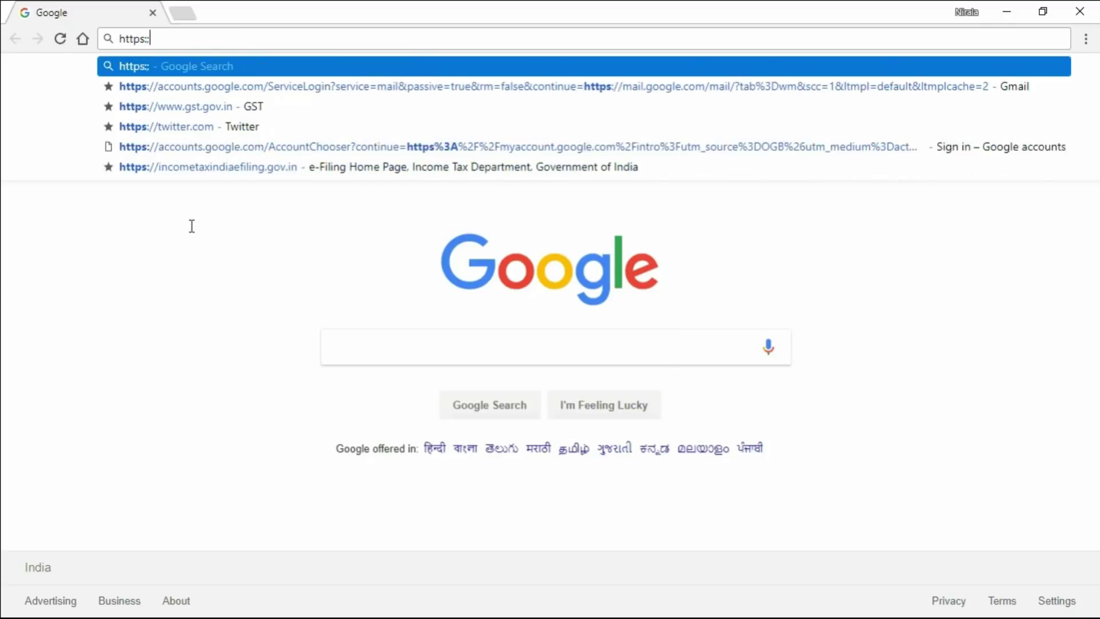
pyautogui.press('BackSpace')
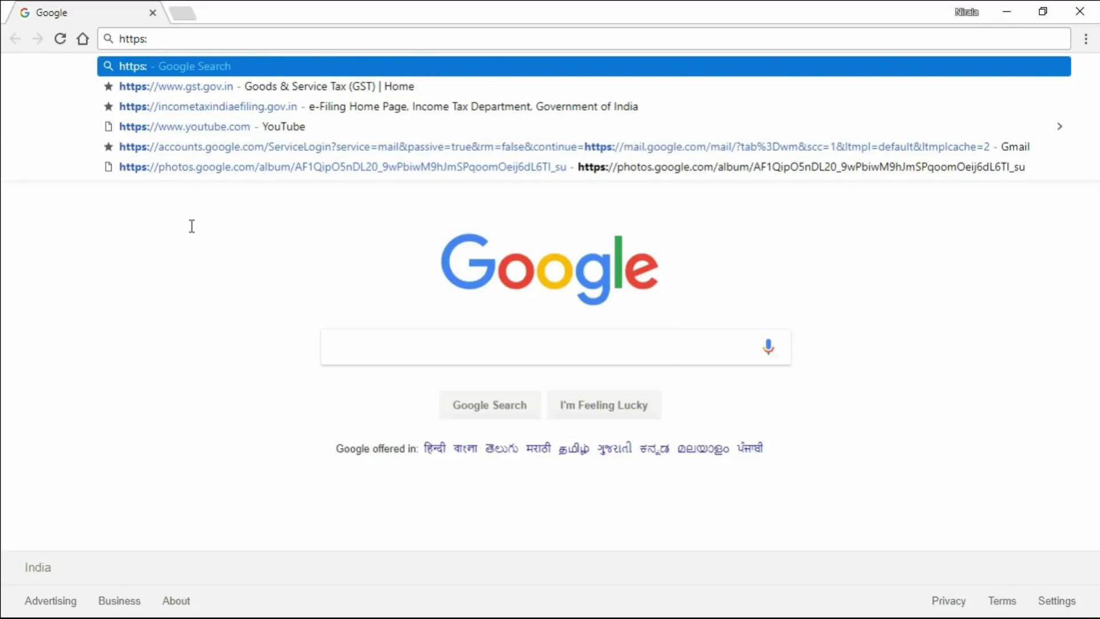
pyautogui.write('//')
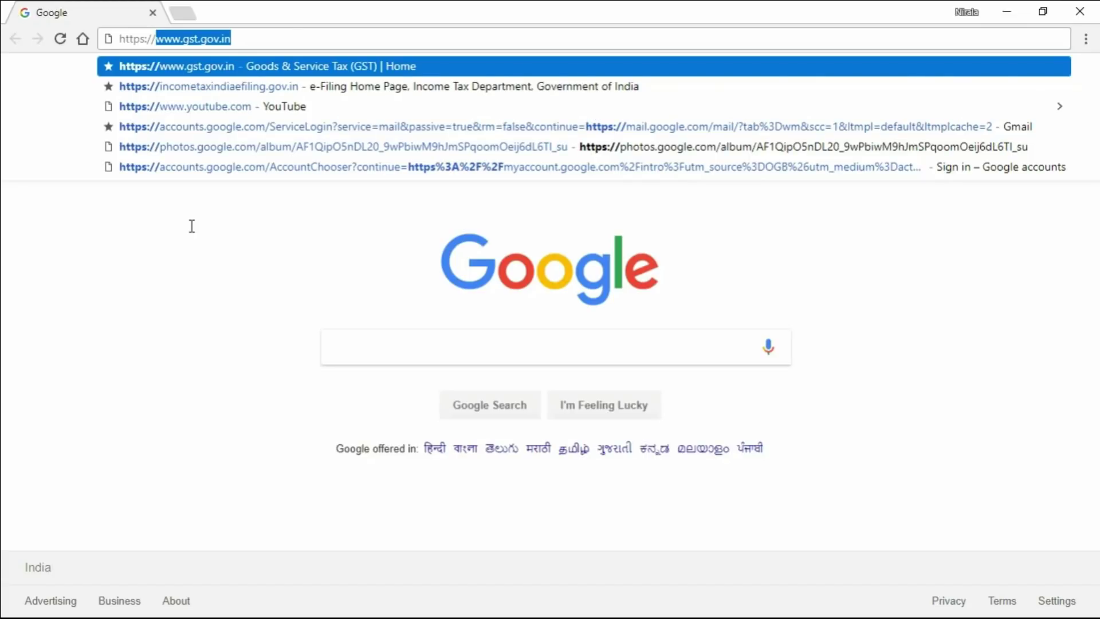
pyautogui.write('127.')
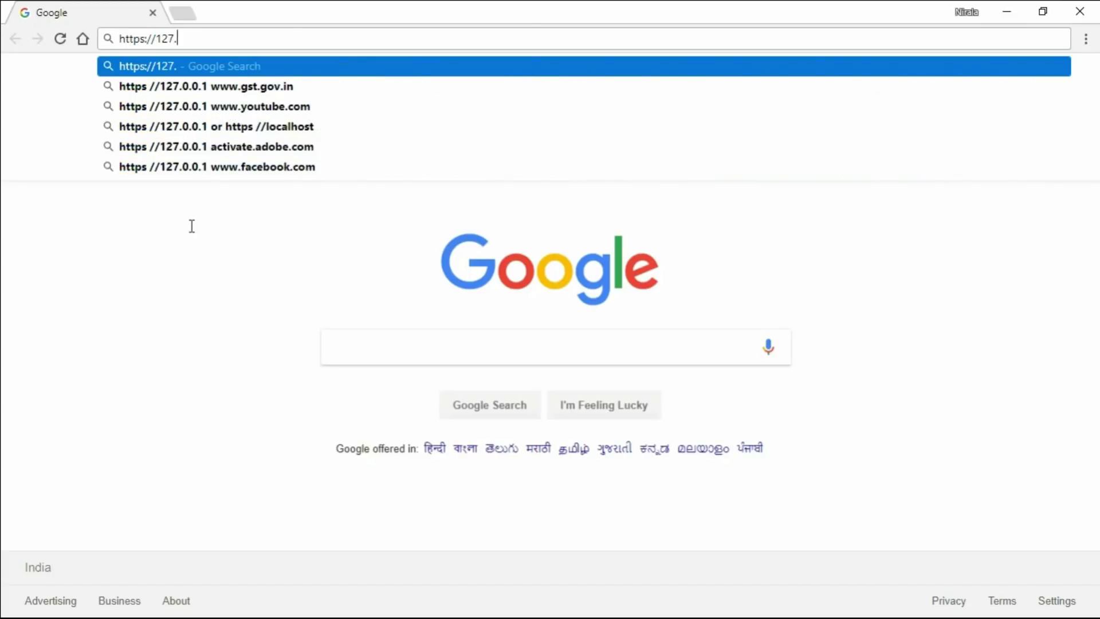
pyautogui.write('0.0.1')
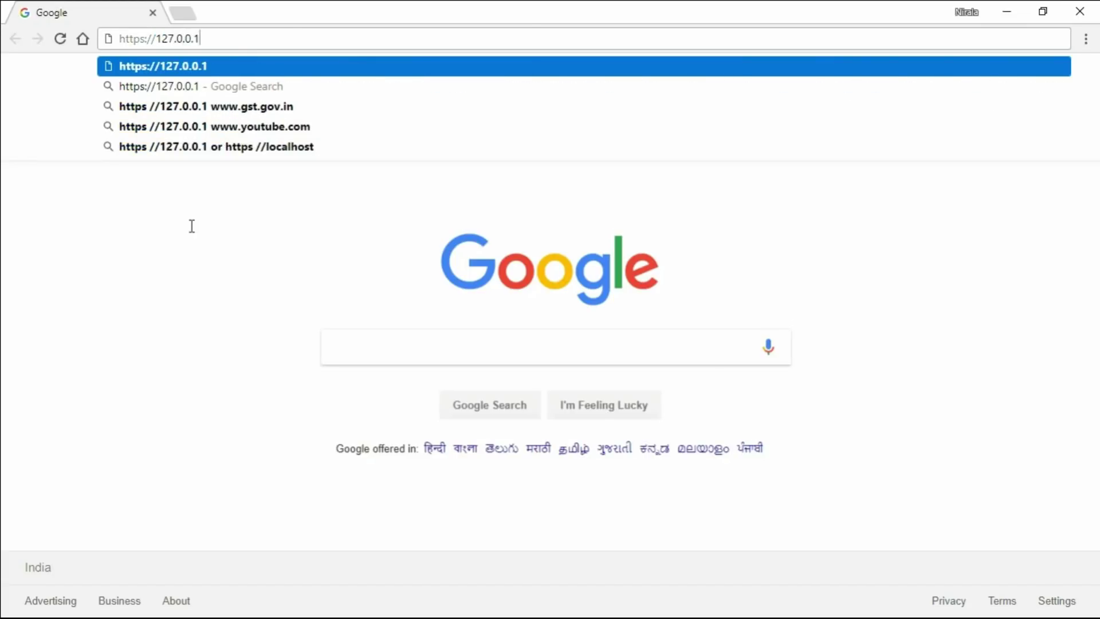
pyautogui.write(':1585')
pyautogui.press('Return')
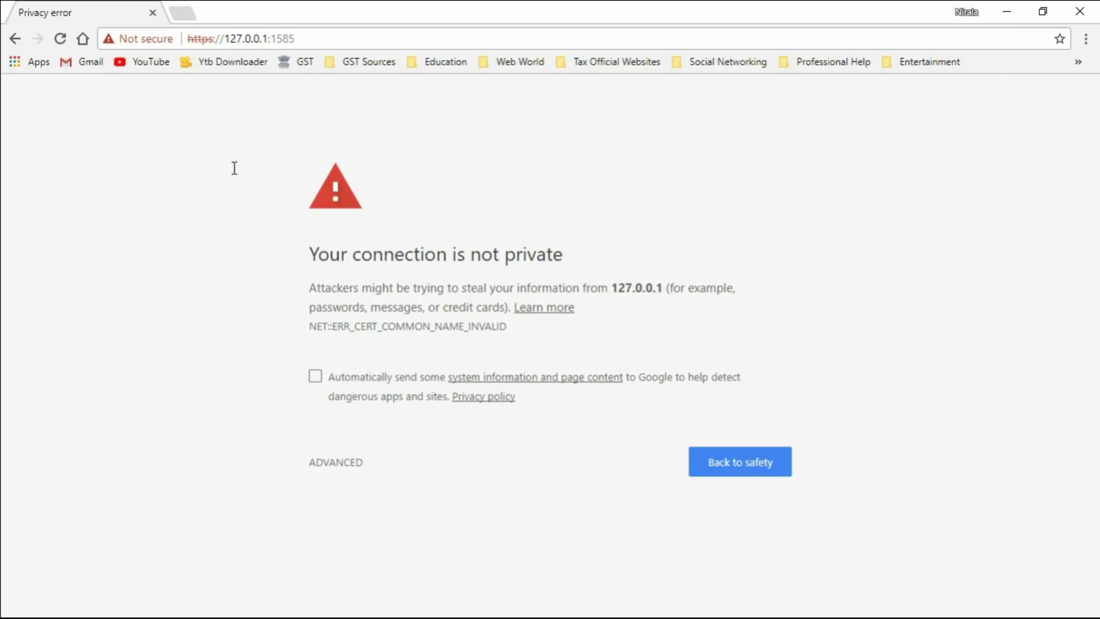
# Proceed past the 127.0.0.1 certificate warning, then go to the GST portal home page.
pyautogui.press('Tab')
pyautogui.press('Return')
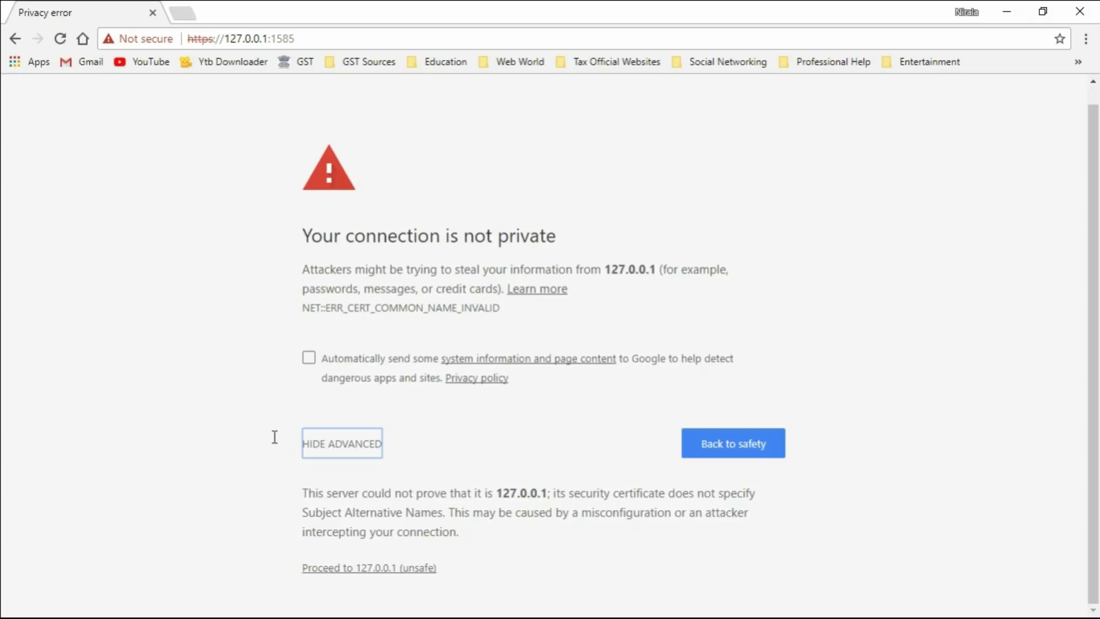
pyautogui.click(369, 567)
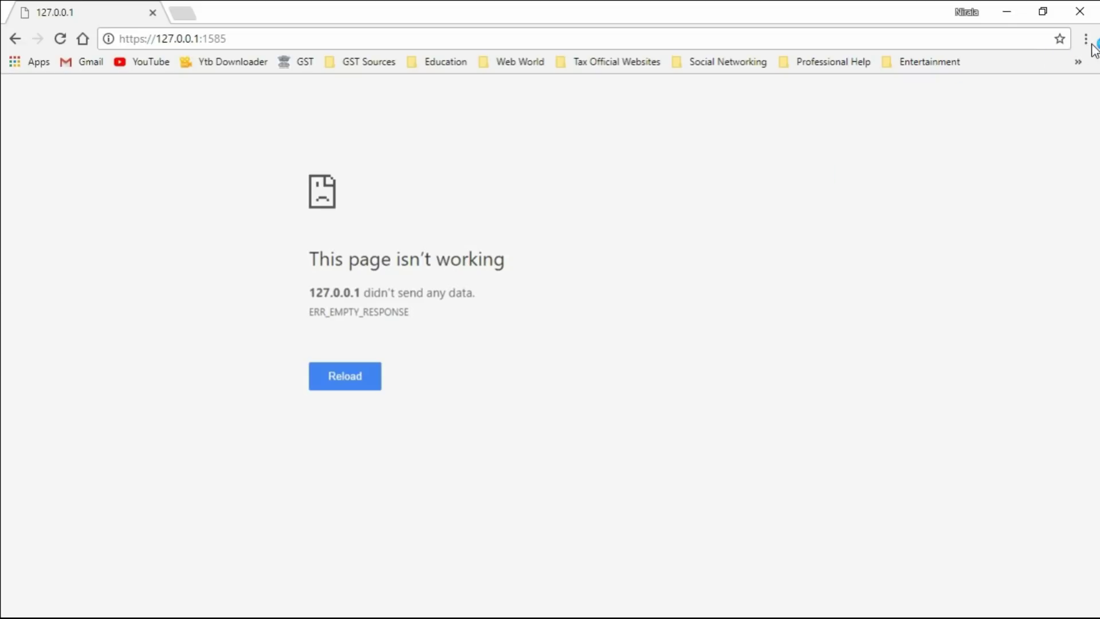
pyautogui.hotkey('ctrl', 'l')
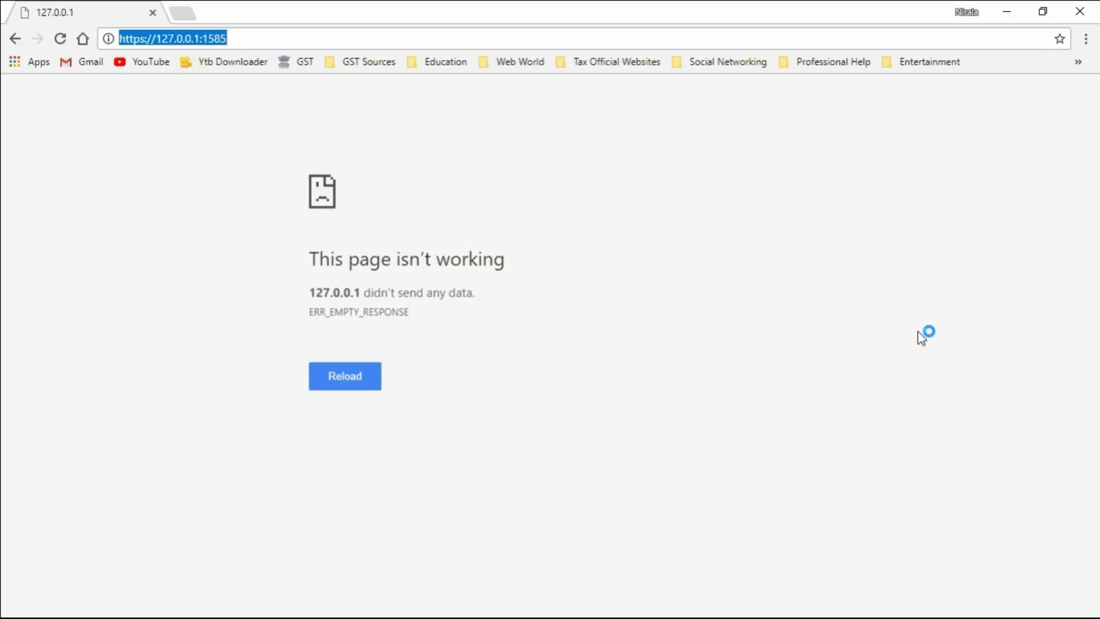
pyautogui.click(297, 62)
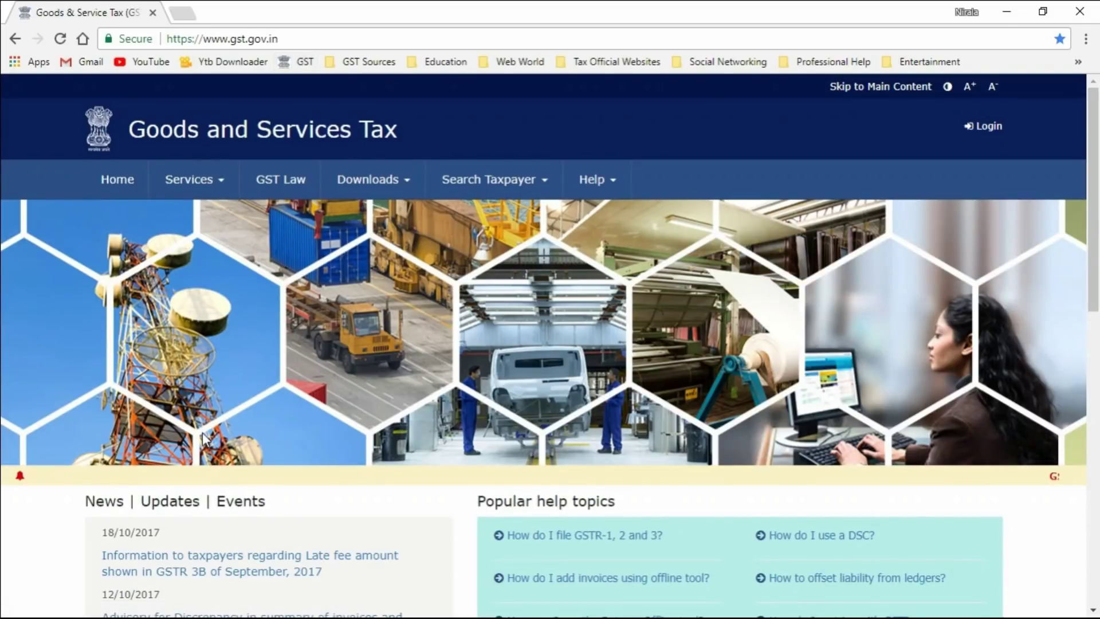
# Scroll through the GST portal home page reviewing its news and help topics.
pyautogui.scroll(-2, 202, 428)
pyautogui.scroll(2, 201, 427)
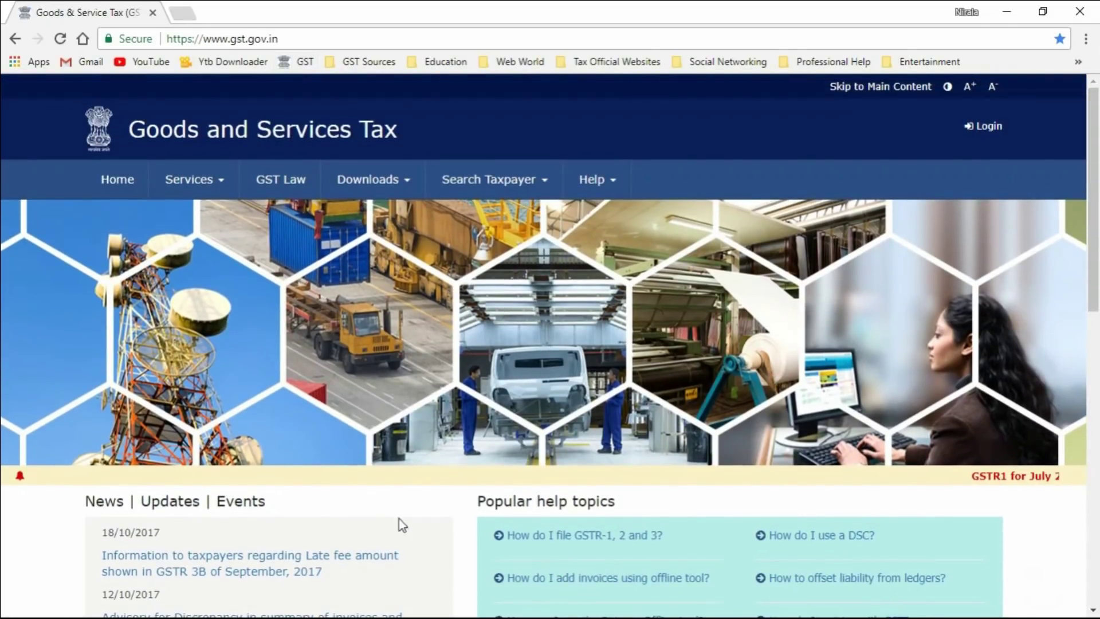
pyautogui.scroll(-10, 211, 438)
pyautogui.scroll(7, 211, 435)
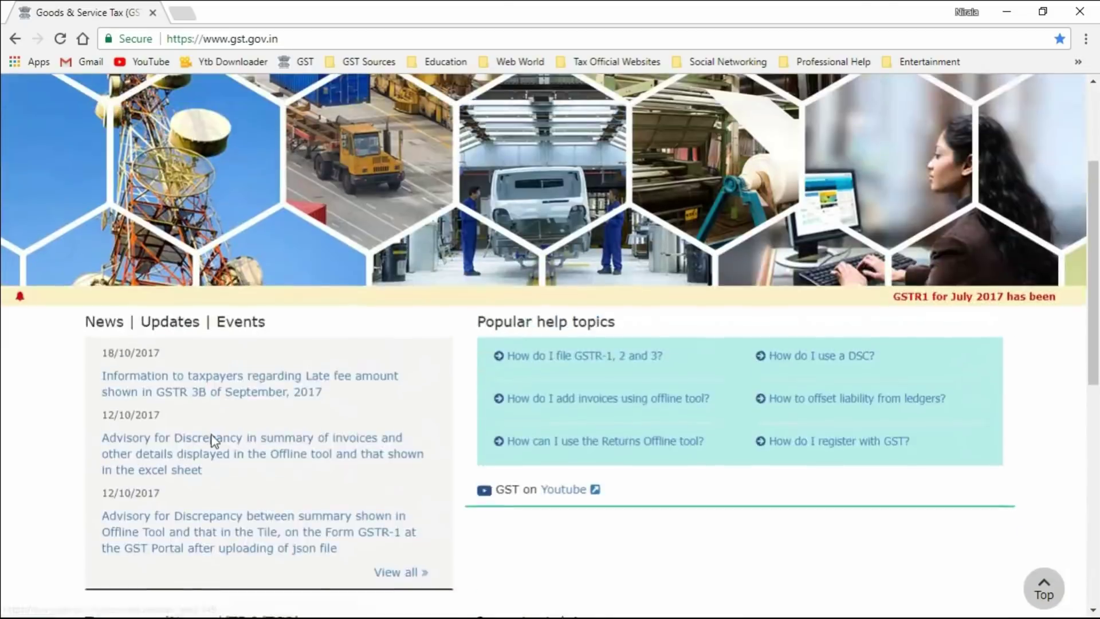
pyautogui.scroll(3, 211, 435)
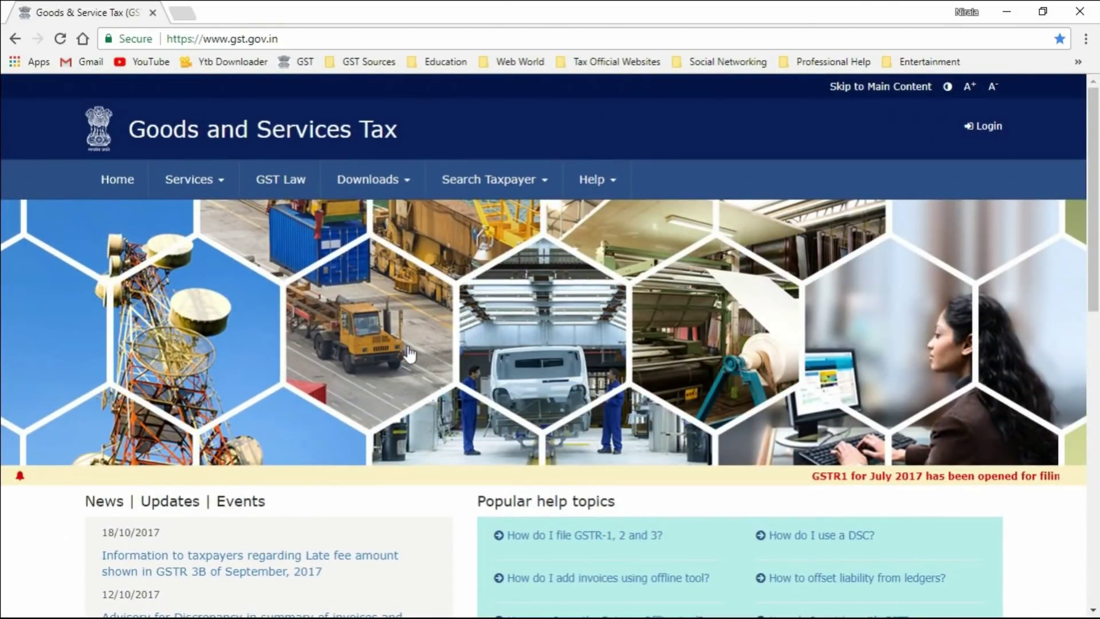
pyautogui.scroll(-1, 411, 354)
pyautogui.scroll(1, 404, 330)
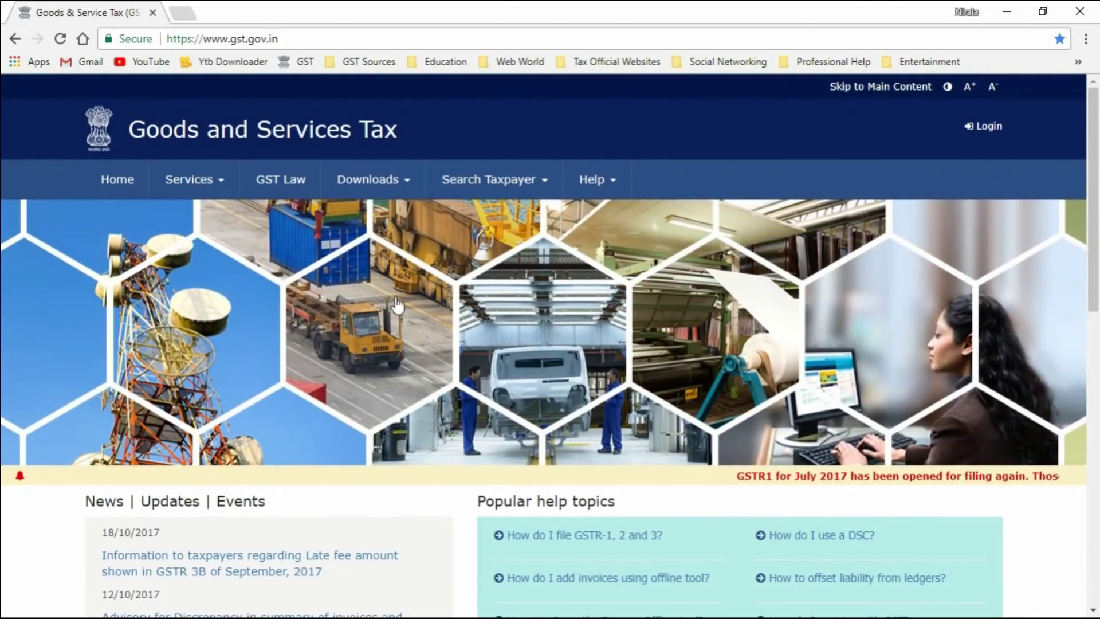
pyautogui.scroll(-3, 398, 306)
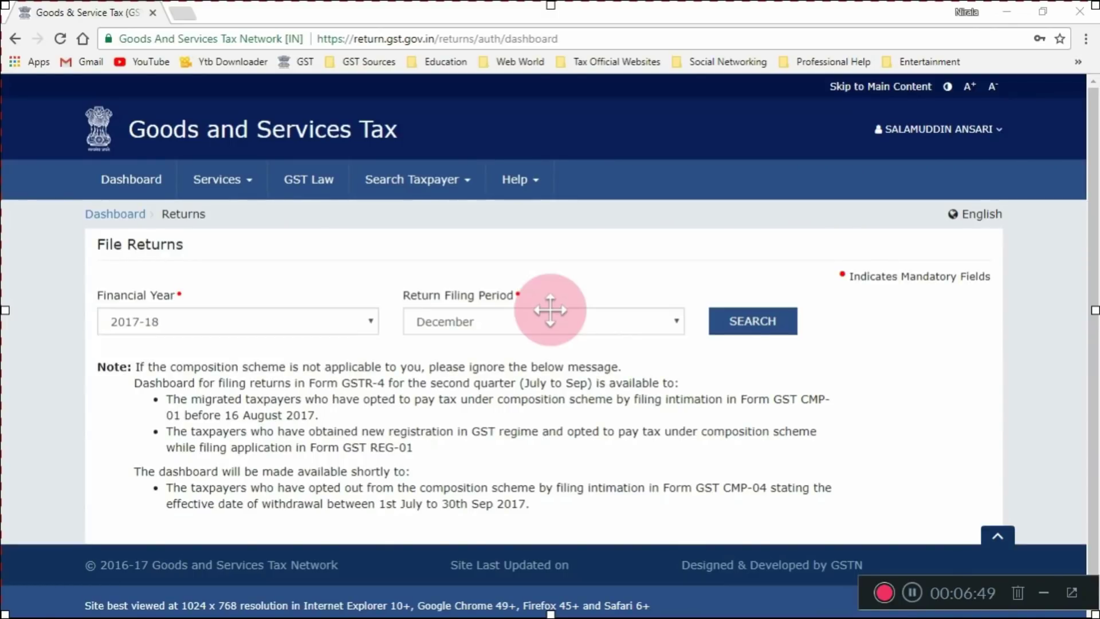
# Search the October 2017-18 returns and open GSTR-3B for filing.
pyautogui.click(640, 322)
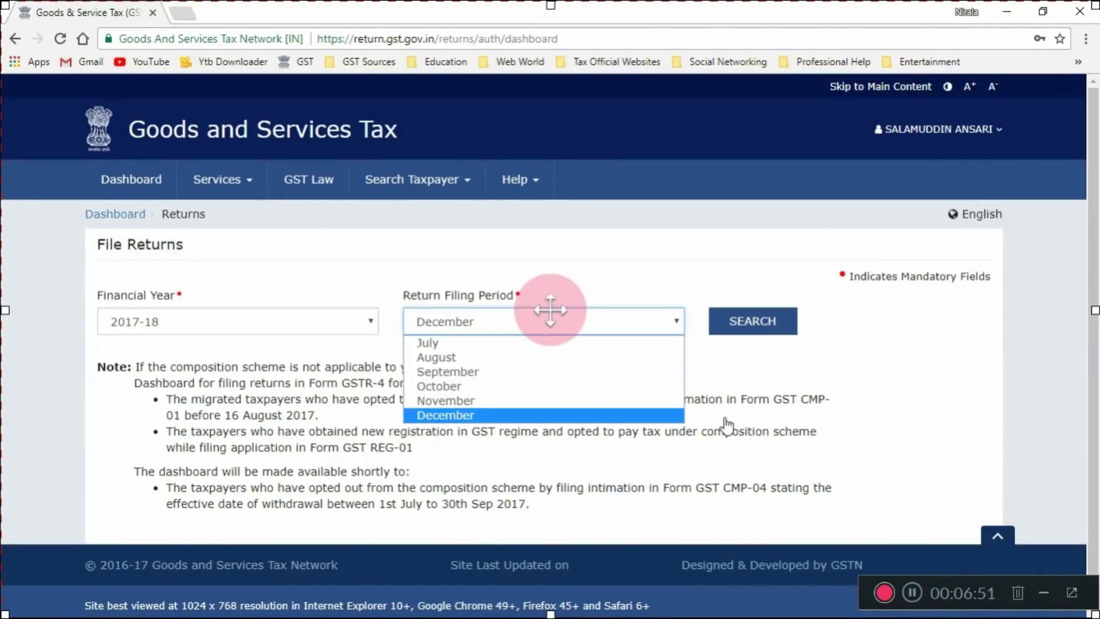
pyautogui.click(544, 386)
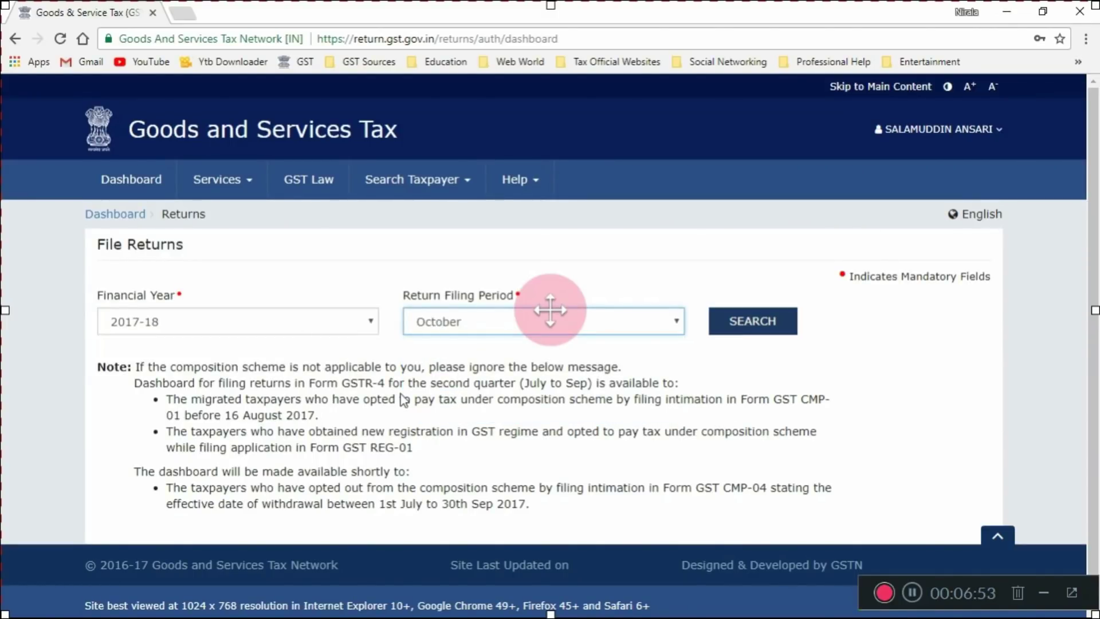
pyautogui.click(753, 322)
pyautogui.scroll(-5, 404, 393)
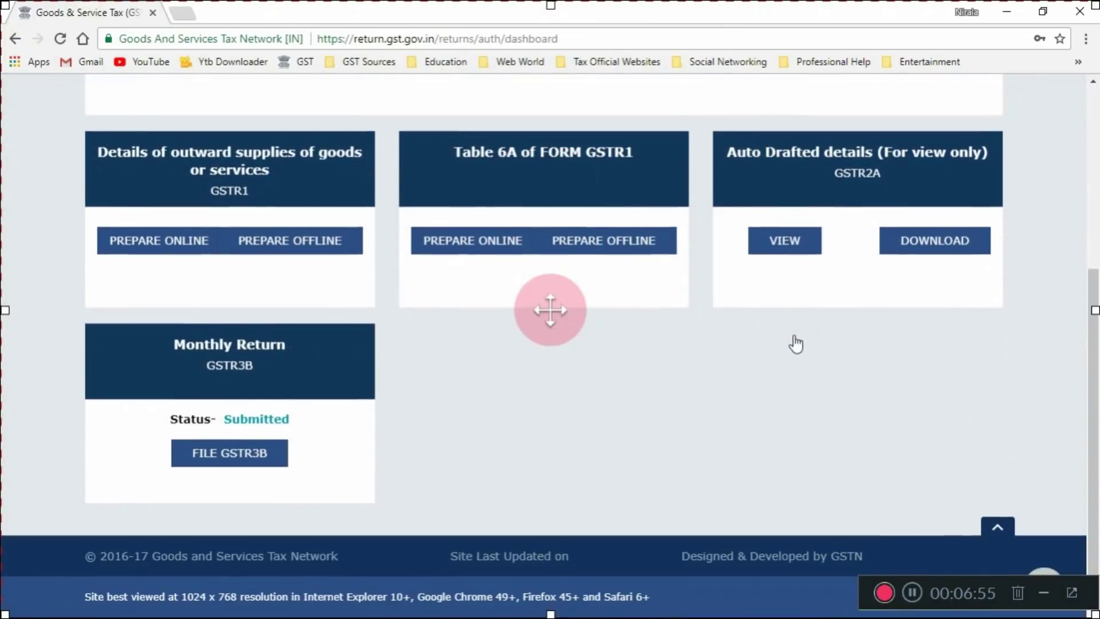
pyautogui.click(230, 454)
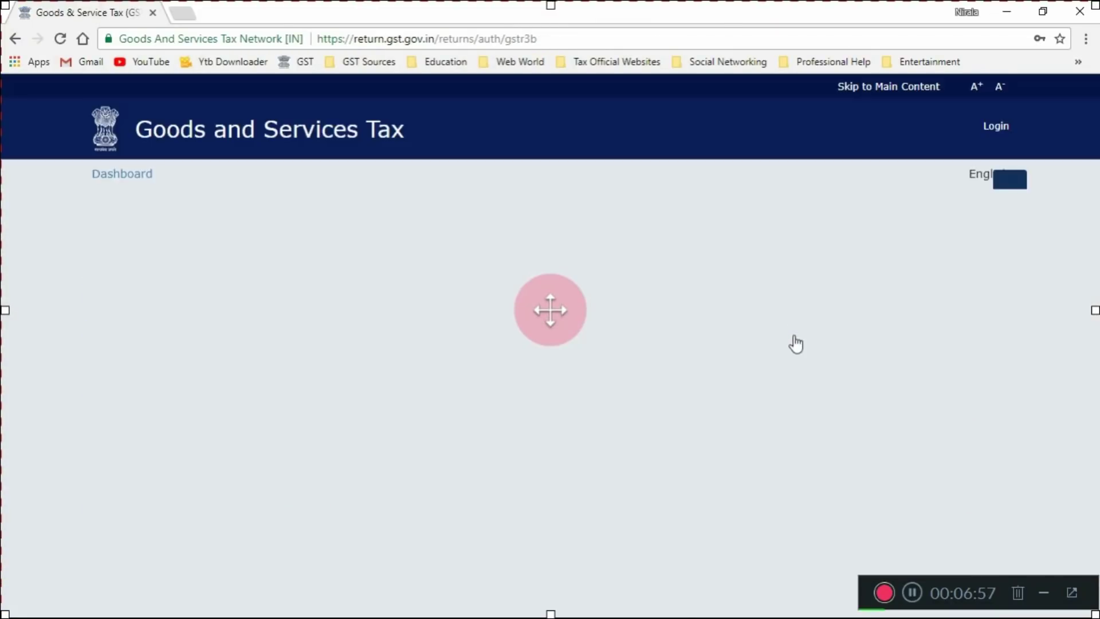
# Tick the declaration, choose the authorised signatory, and start filing with DSC.
pyautogui.scroll(-10, 796, 343)
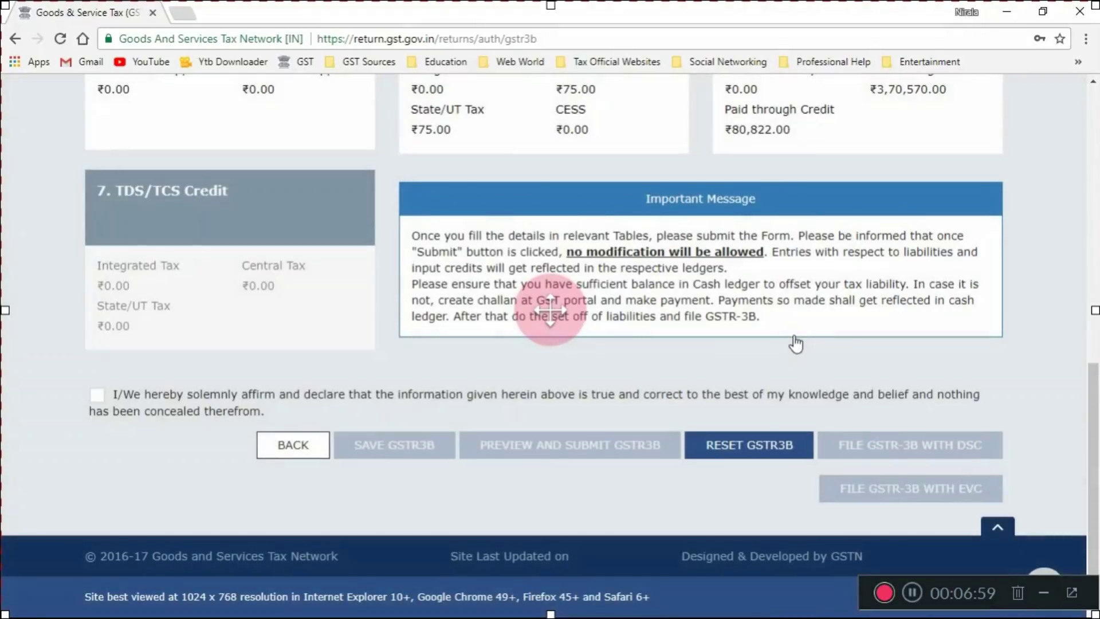
pyautogui.click(97, 395)
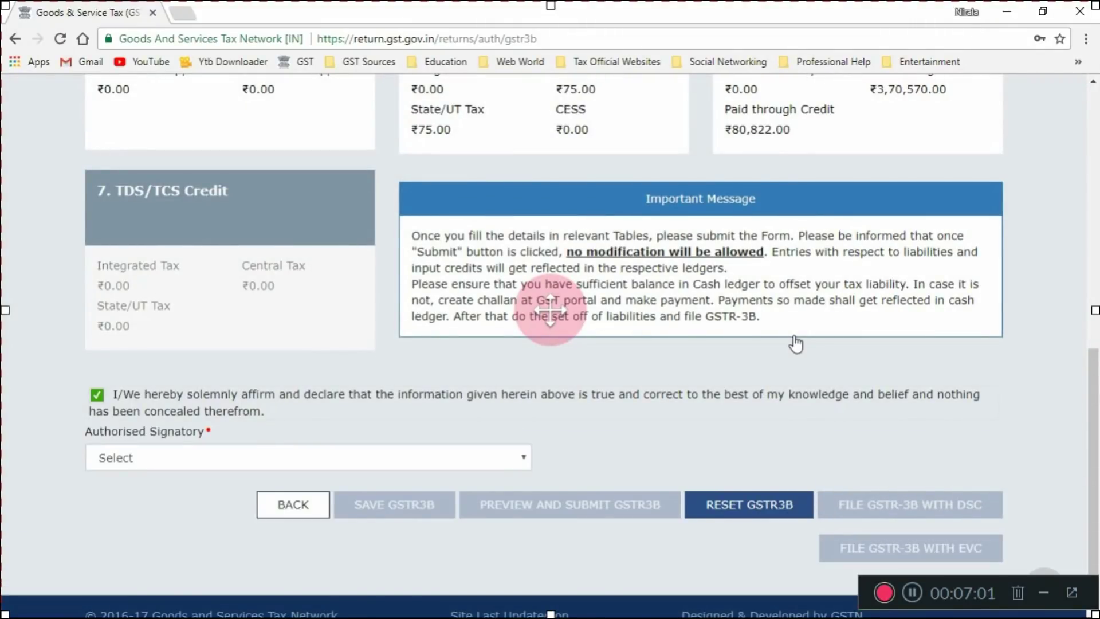
pyautogui.press('Tab')
pyautogui.press('space')
pyautogui.press('Down')
pyautogui.press('Return')
pyautogui.scroll(-2, 796, 344)
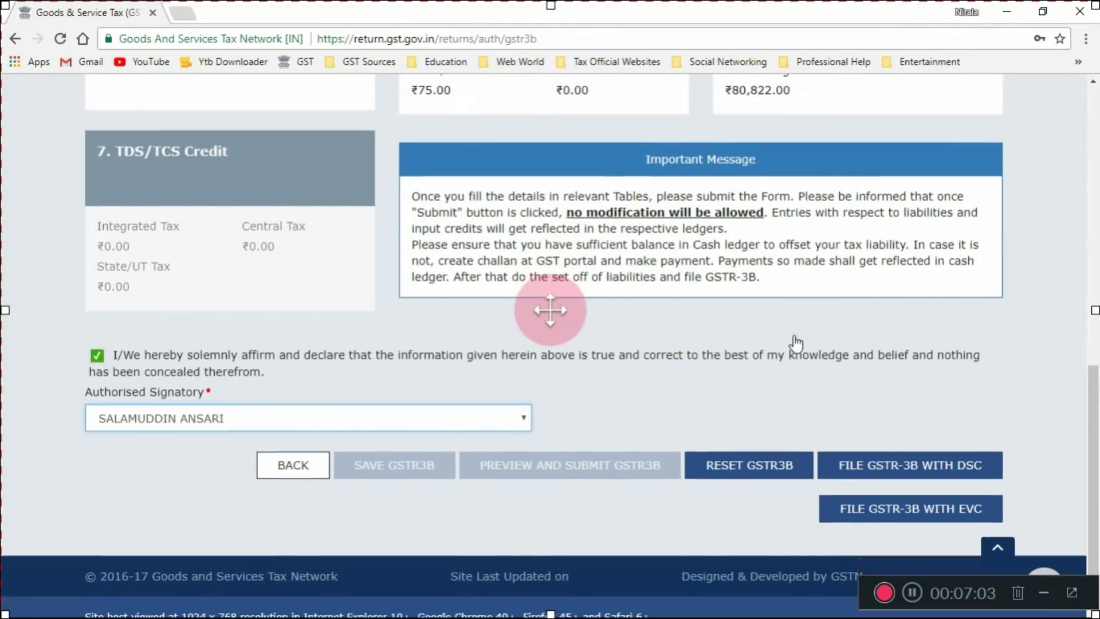
pyautogui.click(910, 446)
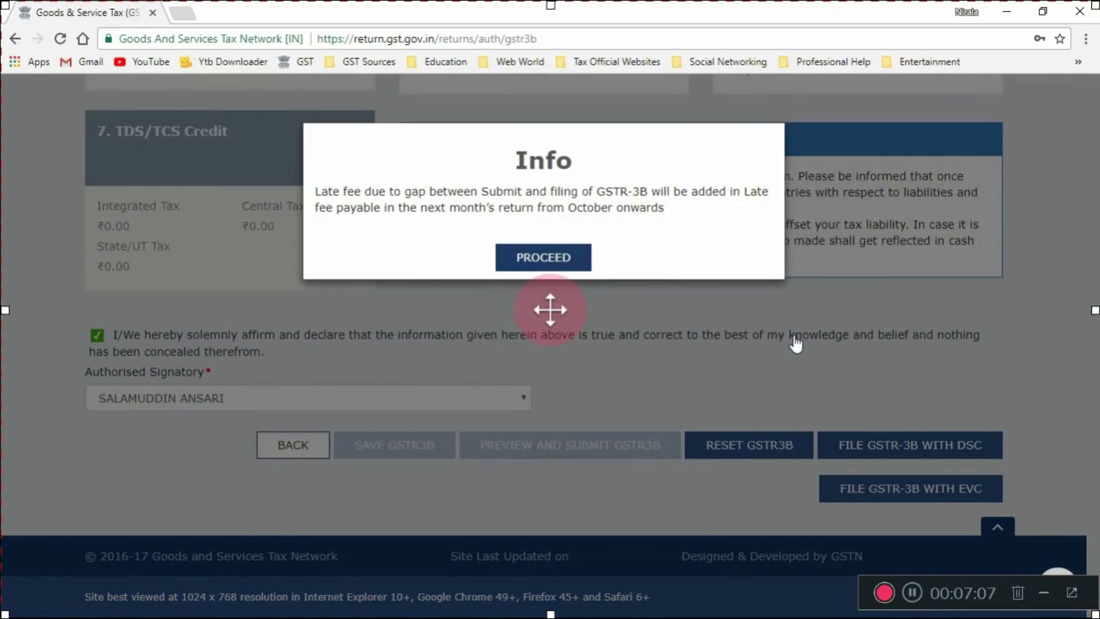
# Accept the late-fee notice and select the signatory's certificate in the signer window.
pyautogui.press('Return')
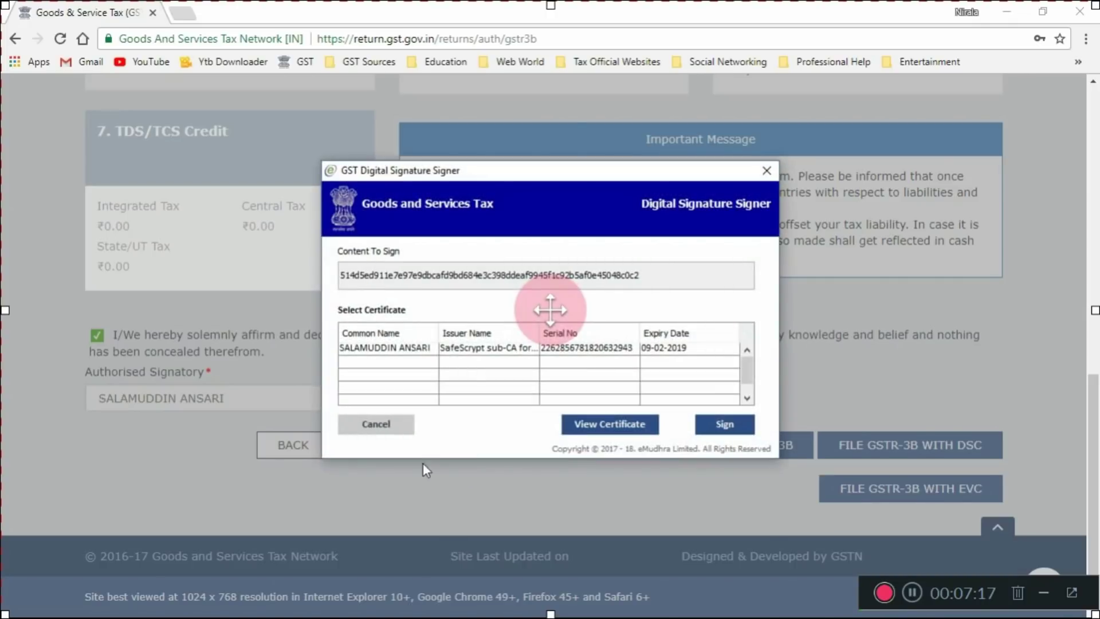
pyautogui.click(437, 348)
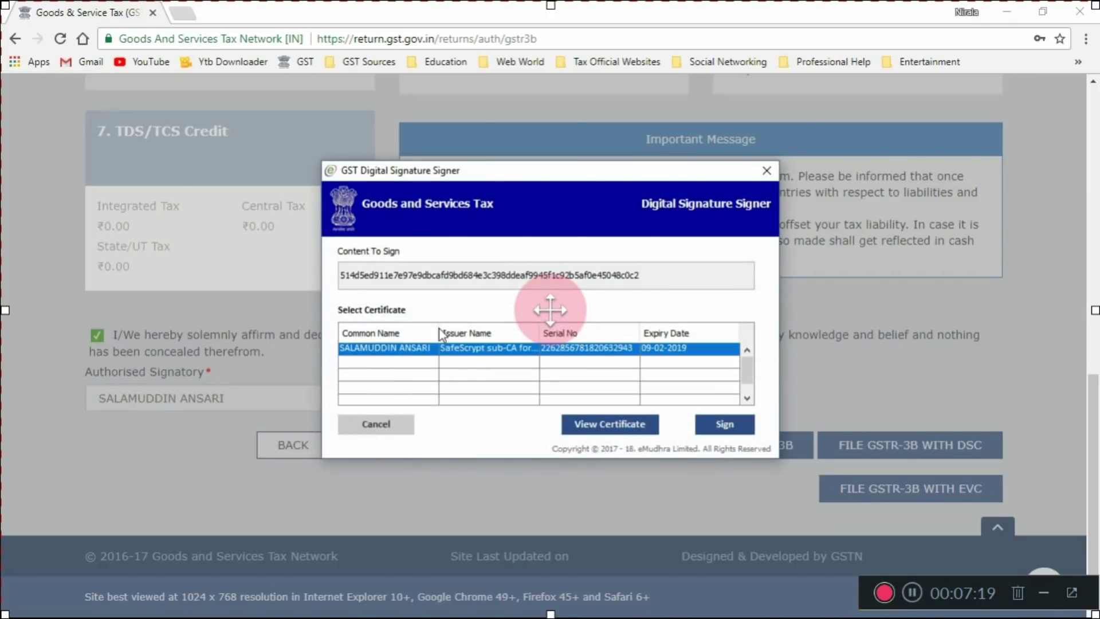